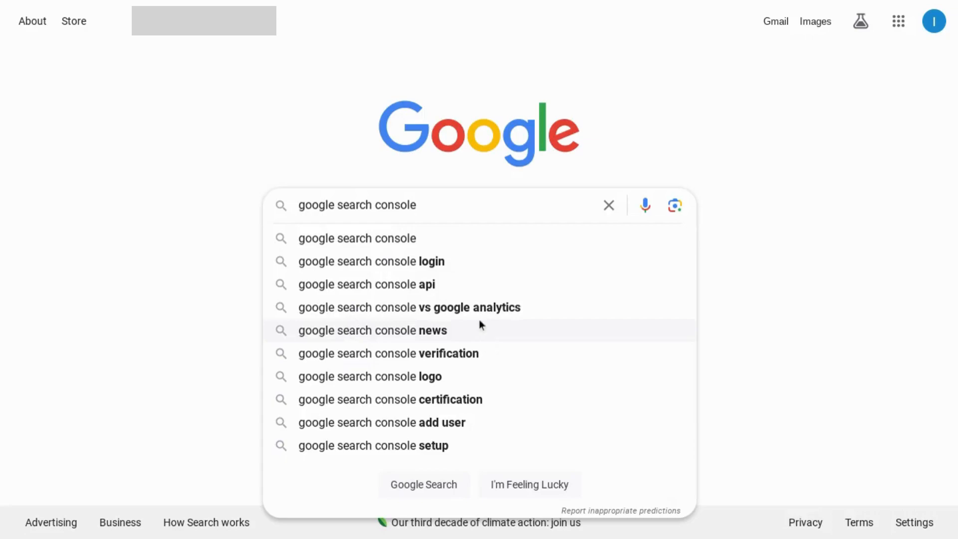
- Search Google for "google search console" and add Average CTR and Average position to its Performance report
{"action": "left_click", "coordinate": [409, 239]}
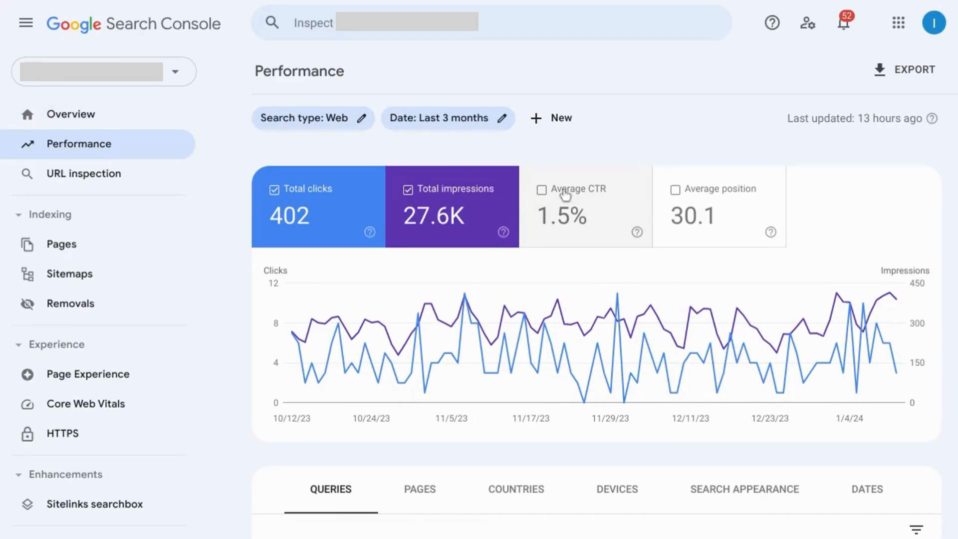
{"action": "left_click", "coordinate": [539, 190]}
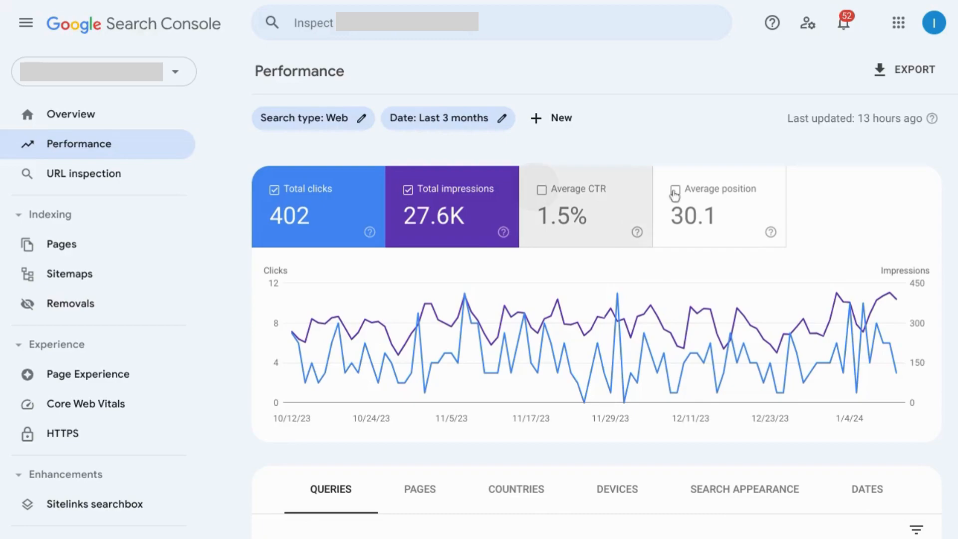
{"action": "left_click", "coordinate": [677, 193]}
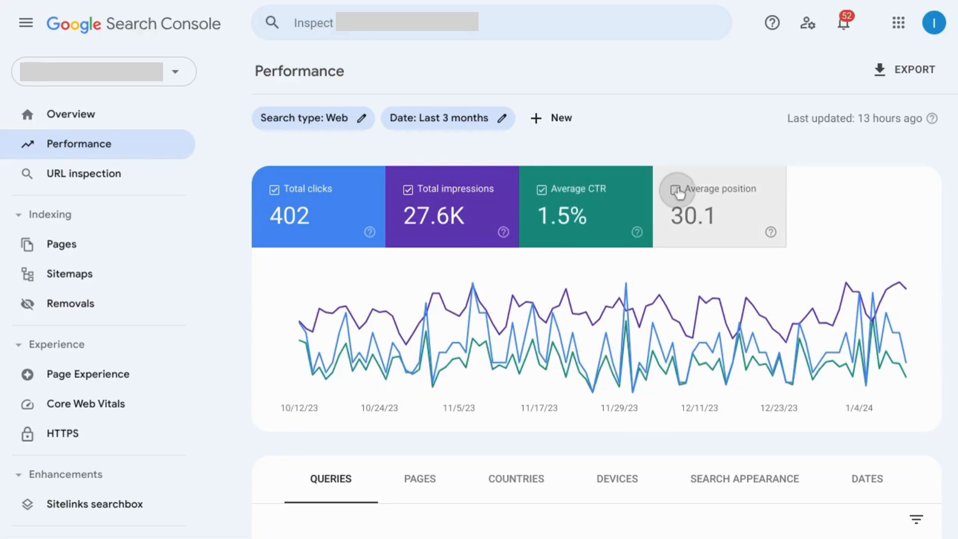
- Sort the report's top queries by impressions and review their clicks, CTR and position
{"action": "scroll", "coordinate": [445, 298], "scroll_direction": "down", "scroll_amount": 6}
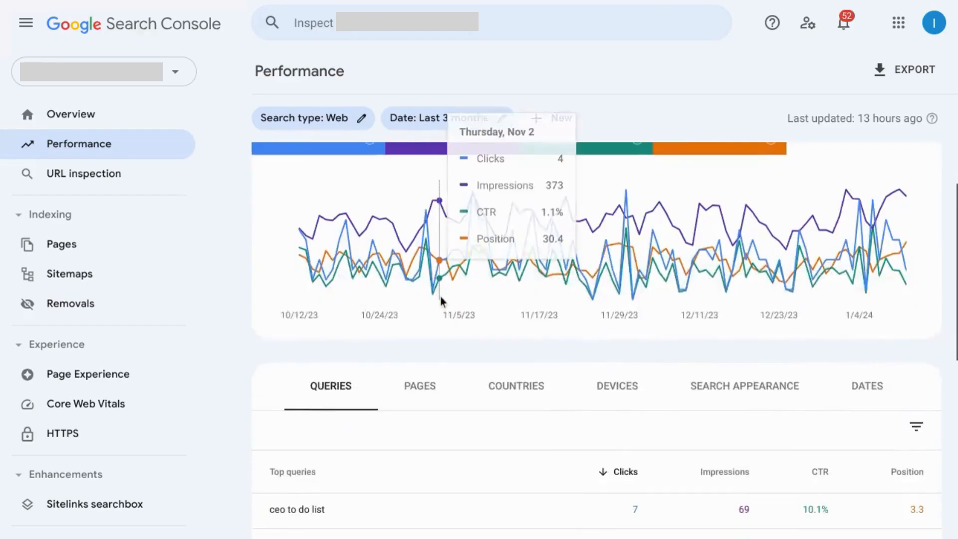
{"action": "scroll", "coordinate": [556, 289], "scroll_direction": "up", "scroll_amount": 2}
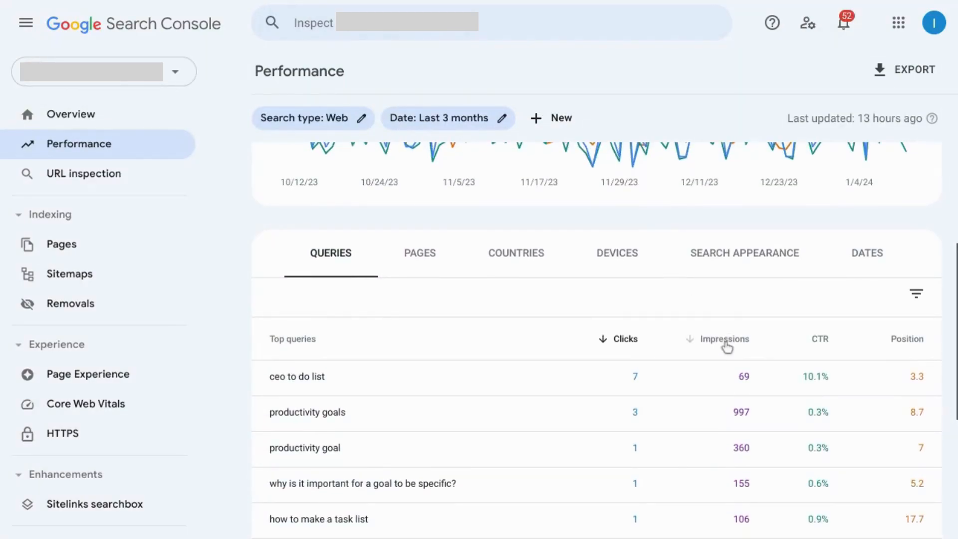
{"action": "left_click", "coordinate": [726, 340]}
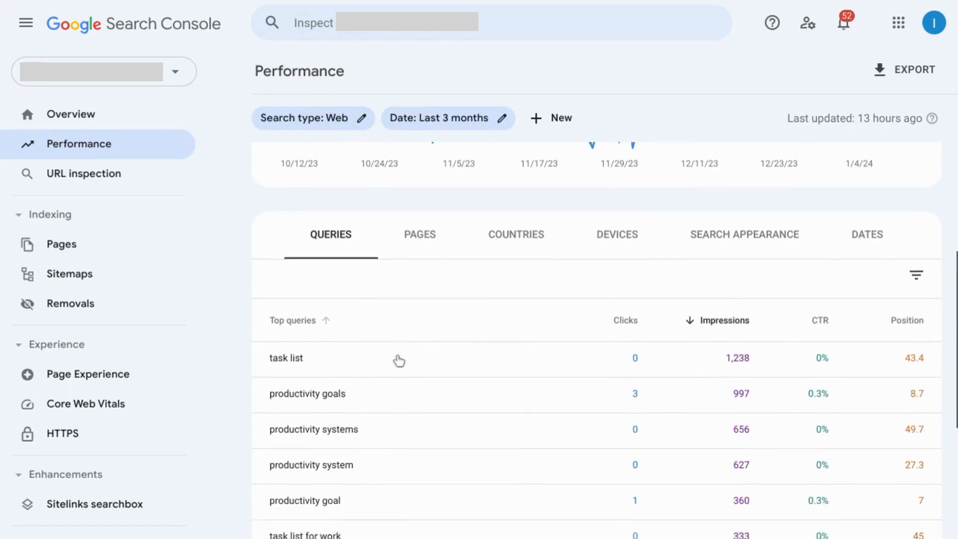
{"action": "scroll", "coordinate": [400, 359], "scroll_direction": "down", "scroll_amount": 2}
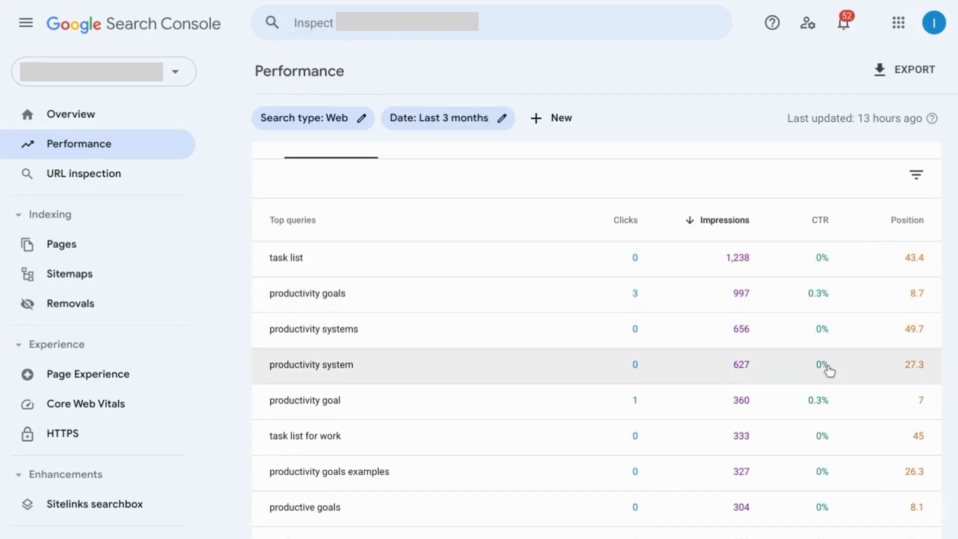
{"action": "scroll", "coordinate": [825, 391], "scroll_direction": "down", "scroll_amount": 1}
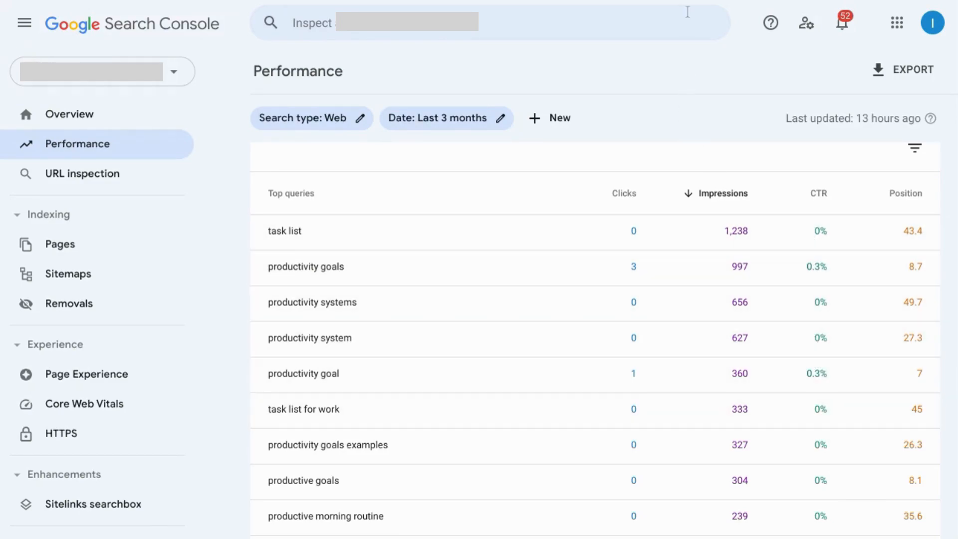
- Switch to Google Analytics to view the organic Google Search queries report, and return to Search Console
{"action": "left_click", "coordinate": [728, 1]}
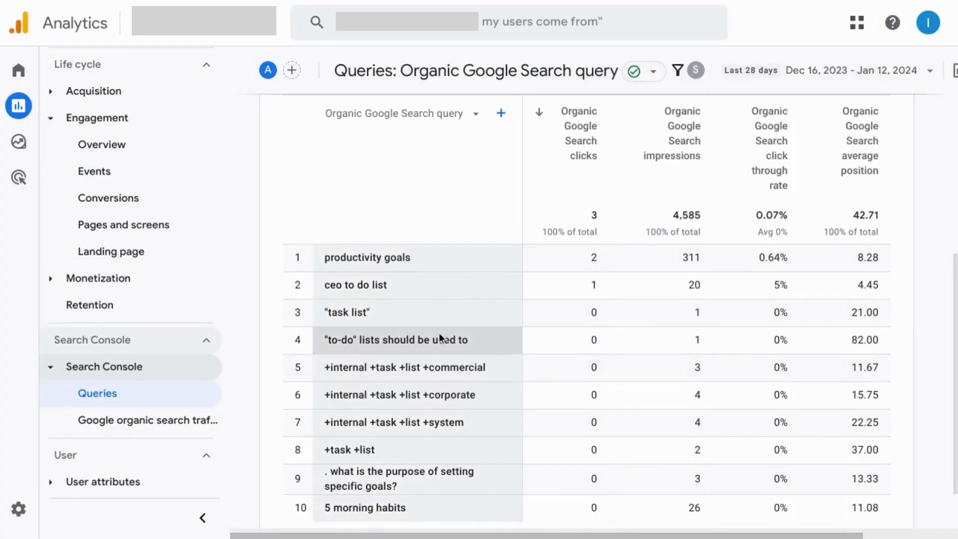
{"action": "scroll", "coordinate": [439, 335], "scroll_direction": "down", "scroll_amount": 1}
{"action": "left_click", "coordinate": [742, 1]}
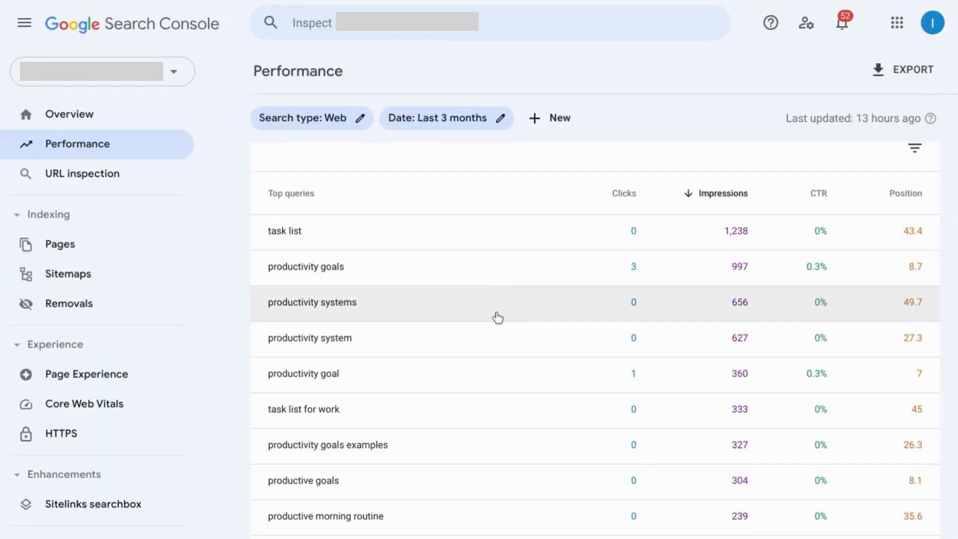
- Sort the top queries in the Performance report by clicks
{"action": "scroll", "coordinate": [496, 317], "scroll_direction": "up", "scroll_amount": 2}
{"action": "scroll", "coordinate": [497, 320], "scroll_direction": "up", "scroll_amount": 1}
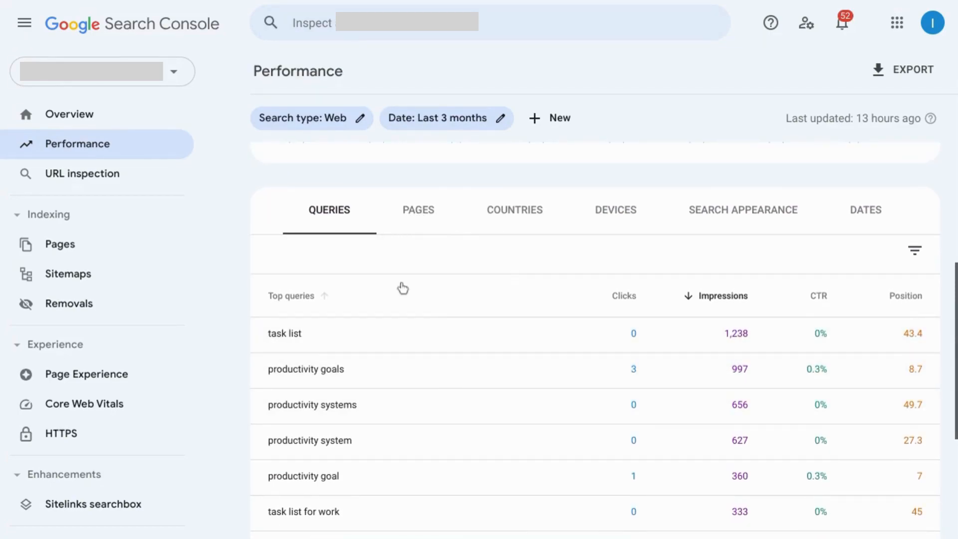
{"action": "left_click", "coordinate": [532, 282]}
{"action": "scroll", "coordinate": [532, 282], "scroll_direction": "down", "scroll_amount": 1}
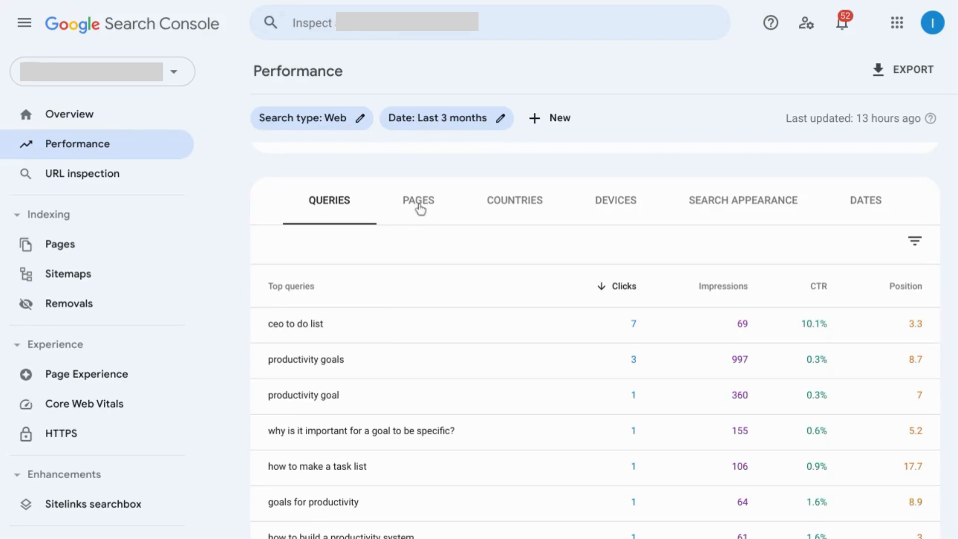
- Filter the Performance report to the blog page "successful-leaders-task-lists-achieve-g" and list the queries for that page
{"action": "left_click", "coordinate": [419, 206]}
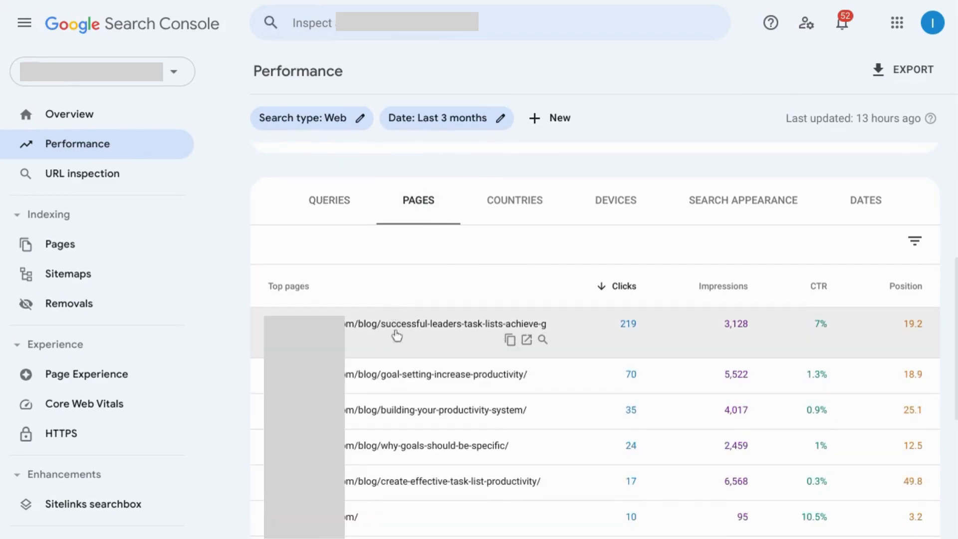
{"action": "left_click", "coordinate": [397, 334]}
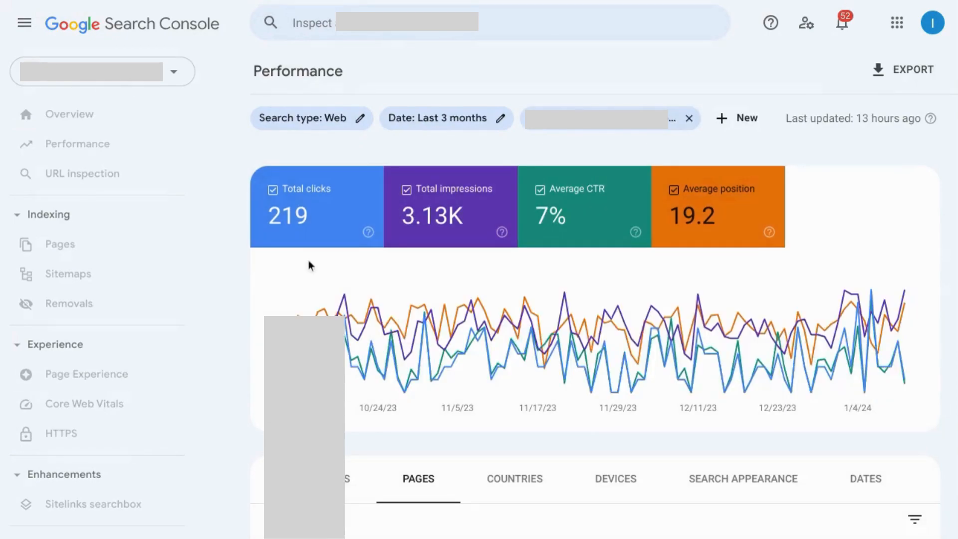
{"action": "scroll", "coordinate": [310, 265], "scroll_direction": "down", "scroll_amount": 3}
{"action": "left_click", "coordinate": [322, 317]}
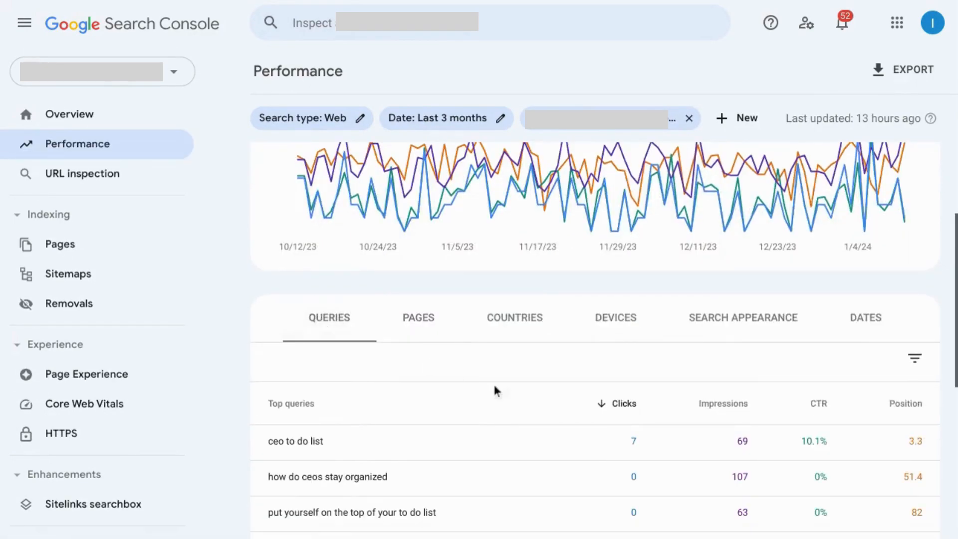
- Review the filtered blog page's queries and sort them by impressions
{"action": "scroll", "coordinate": [696, 319], "scroll_direction": "down", "scroll_amount": 2}
{"action": "scroll", "coordinate": [730, 335], "scroll_direction": "down", "scroll_amount": 2}
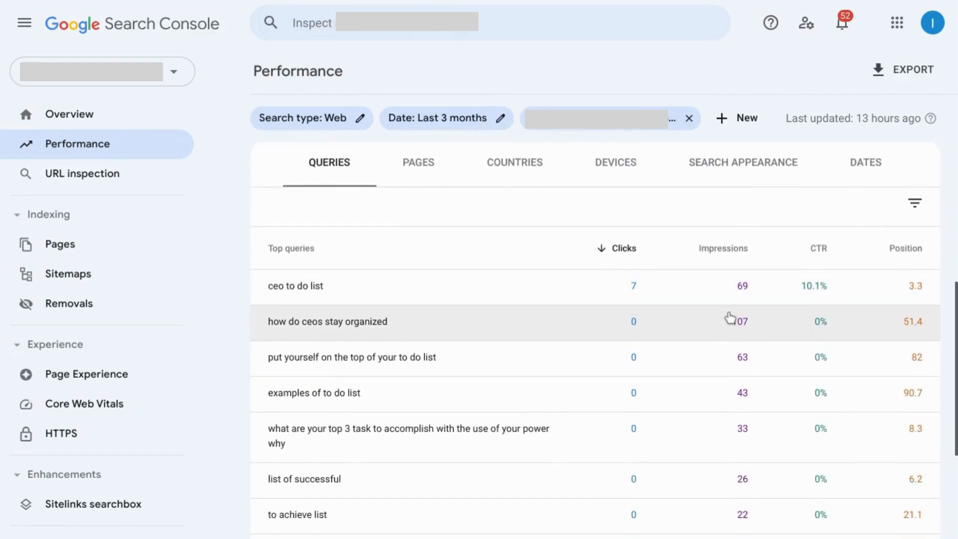
{"action": "scroll", "coordinate": [764, 336], "scroll_direction": "down", "scroll_amount": 1}
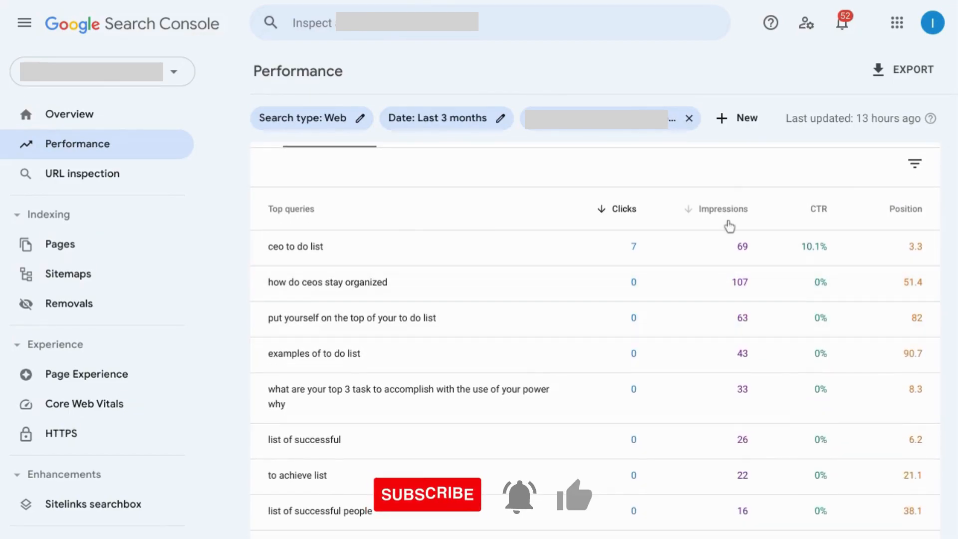
{"action": "left_click", "coordinate": [726, 215]}
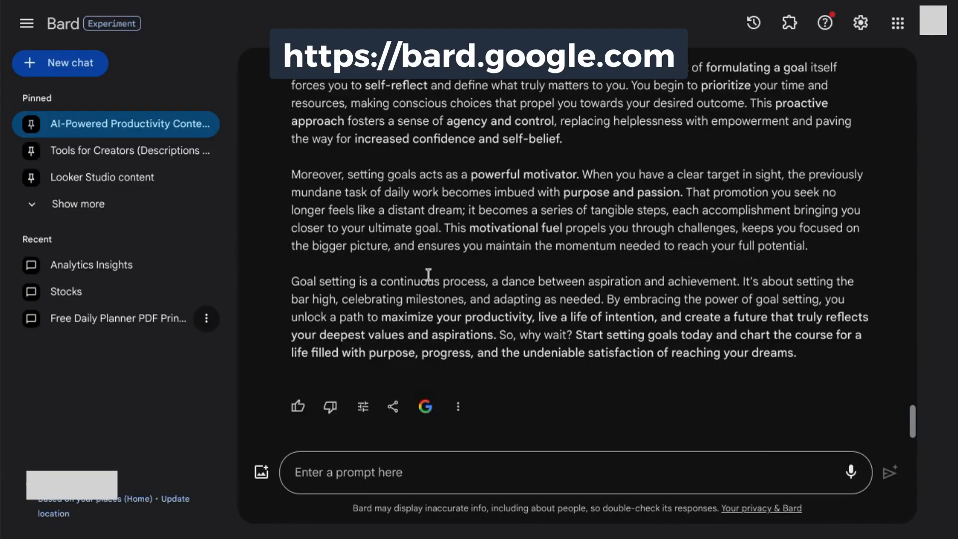
- In Bard, request, as an SEO expert, a couple of sentences answering "why goal-setting is important" for employees wanting high performance, and show other drafts
{"action": "type", "text": "As an SEO expert writing an article about productivity and accomplishing goals, write a couple of sentences answering the question, \"why goal-setting is important\", using that as a target keyword."}
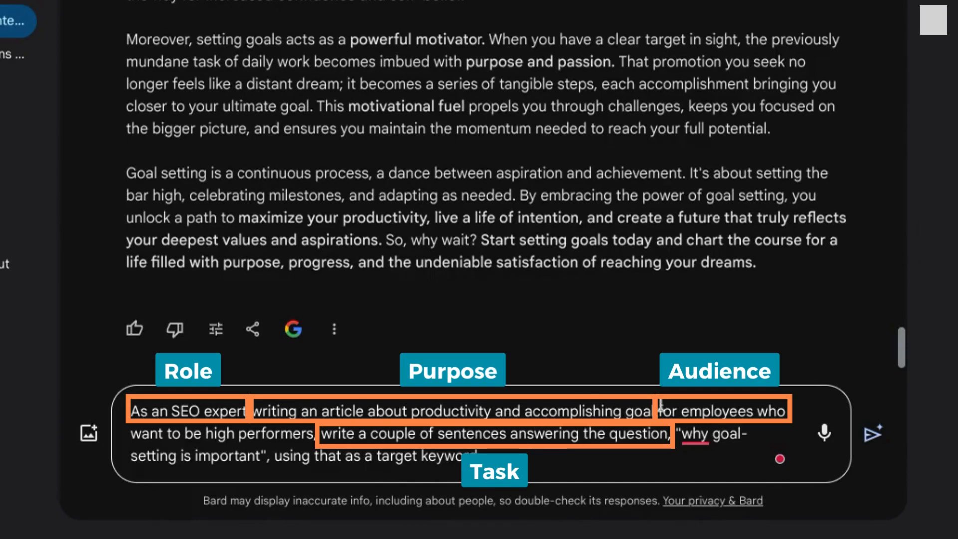
{"action": "left_click", "coordinate": [685, 412]}
{"action": "type", "text": "s"}
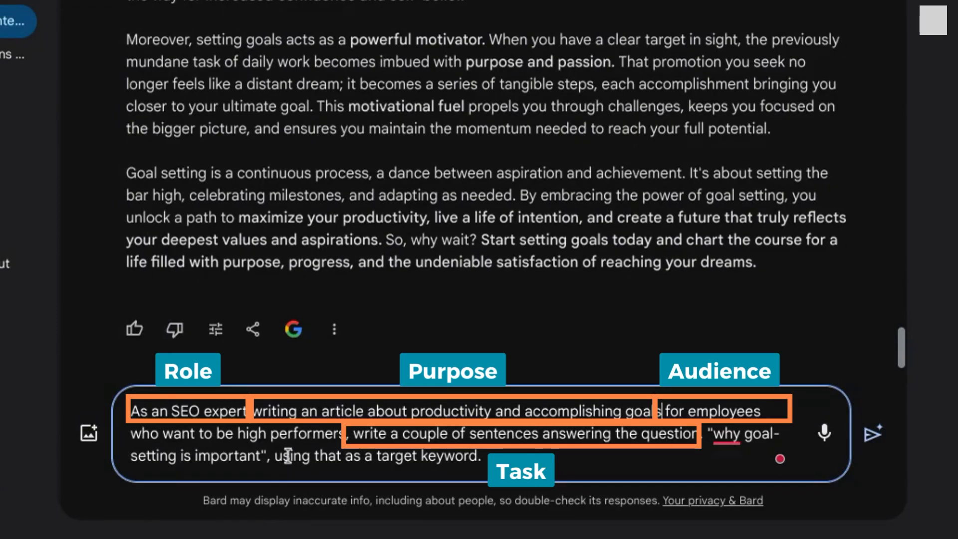
{"action": "left_click", "coordinate": [869, 435]}
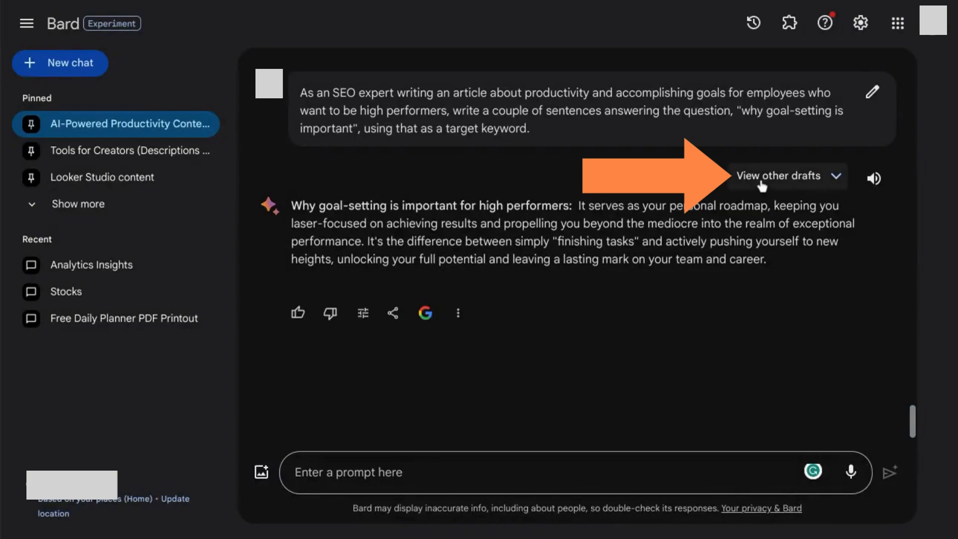
{"action": "left_click", "coordinate": [788, 177]}
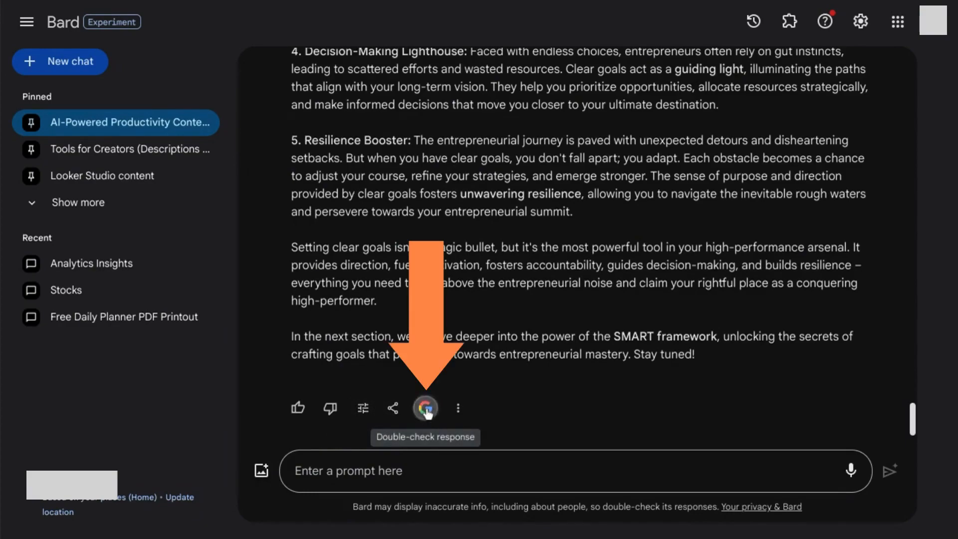
- Double-check the response about entrepreneurs' goals and examine the explanation of the check results and the related search topics
{"action": "left_click", "coordinate": [441, 403]}
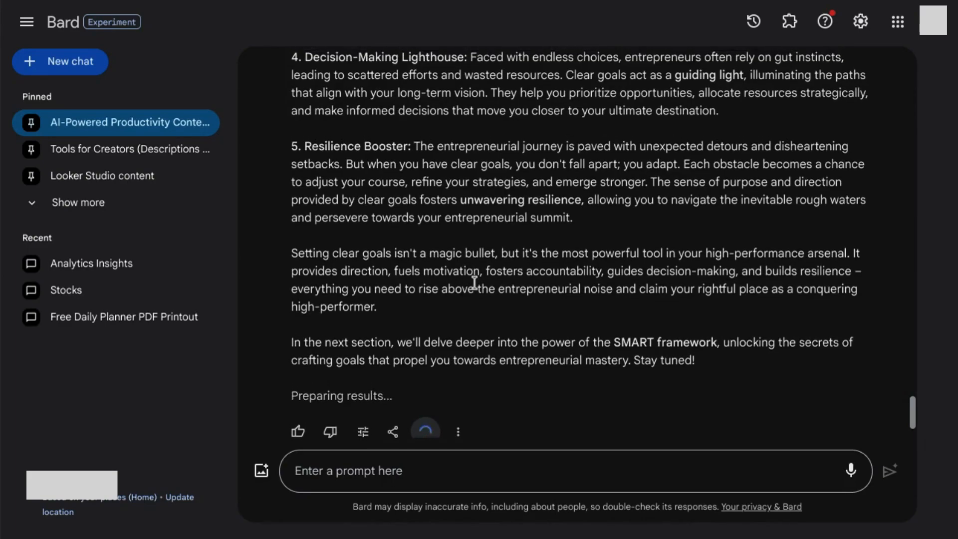
{"action": "scroll", "coordinate": [474, 283], "scroll_direction": "down", "scroll_amount": 2}
{"action": "scroll", "coordinate": [475, 295], "scroll_direction": "down", "scroll_amount": 1}
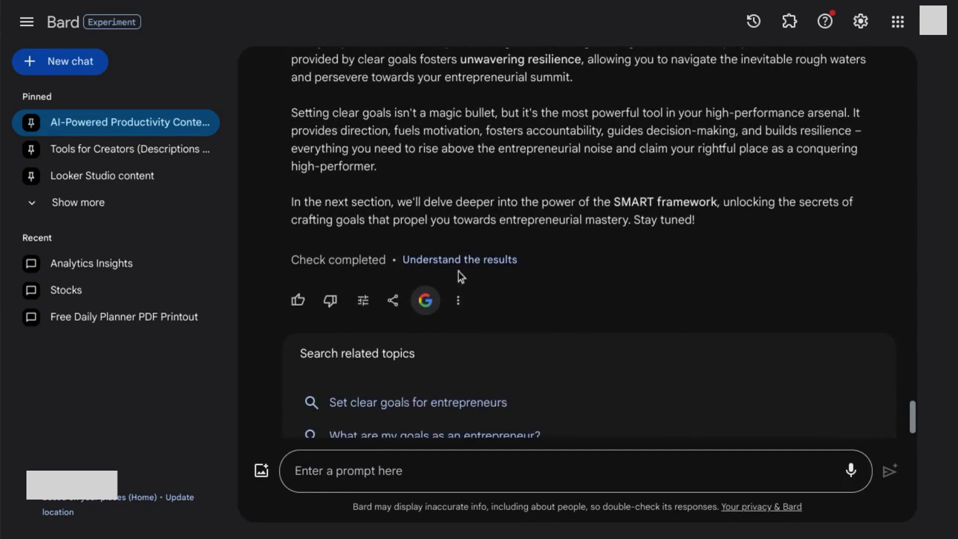
{"action": "left_click", "coordinate": [471, 259]}
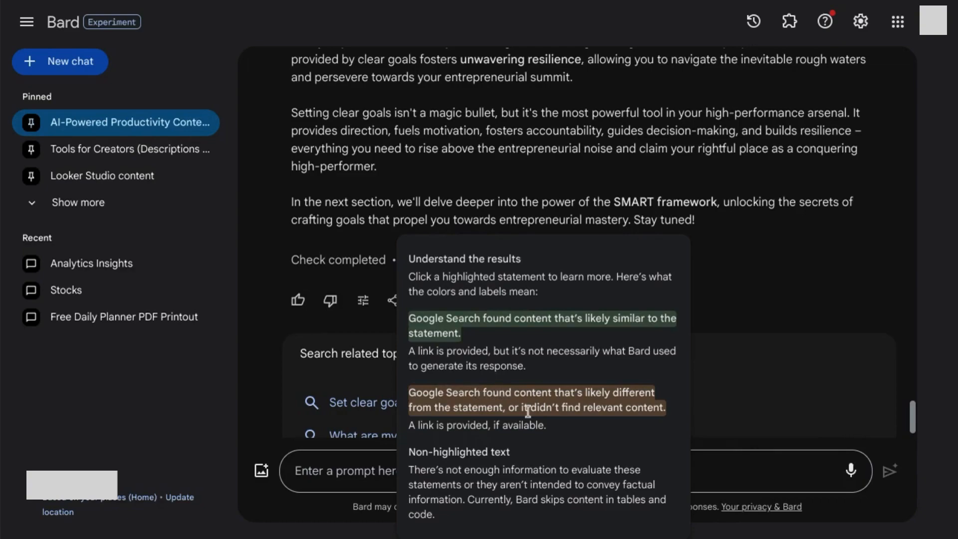
{"action": "scroll", "coordinate": [528, 269], "scroll_direction": "up", "scroll_amount": 2}
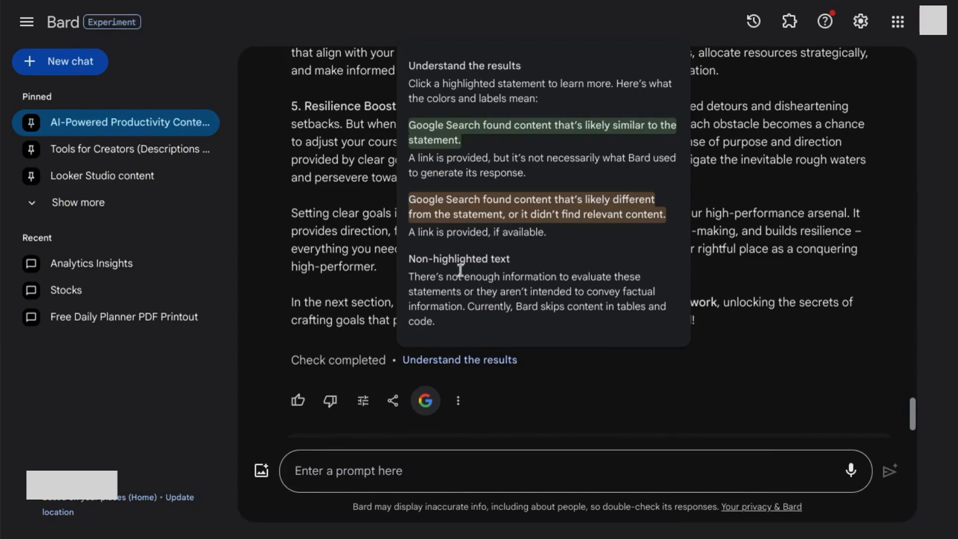
{"action": "scroll", "coordinate": [428, 274], "scroll_direction": "down", "scroll_amount": 3}
{"action": "scroll", "coordinate": [390, 281], "scroll_direction": "up", "scroll_amount": 3}
{"action": "scroll", "coordinate": [367, 302], "scroll_direction": "down", "scroll_amount": 3}
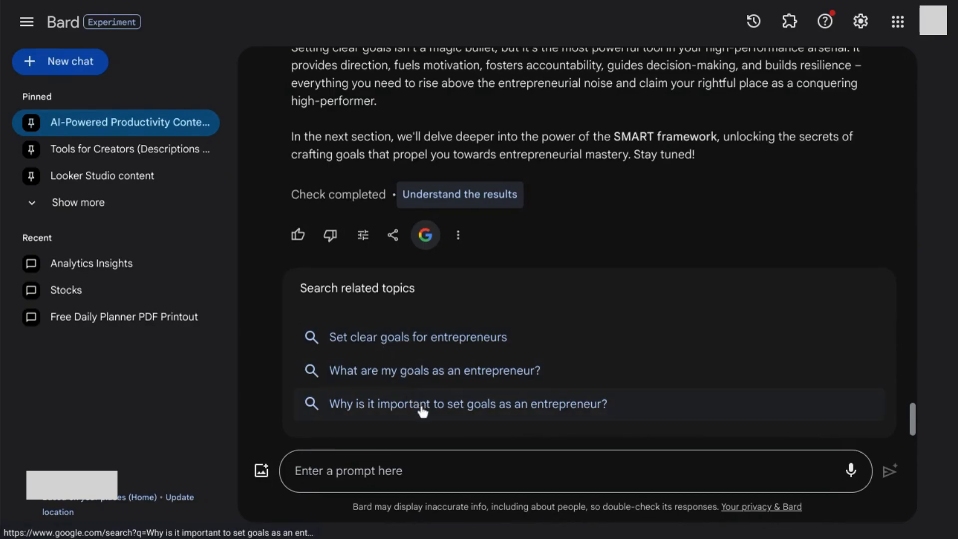
- View the options for modifying the response's length and tone, and open its additional actions
{"action": "scroll", "coordinate": [380, 399], "scroll_direction": "up", "scroll_amount": 3}
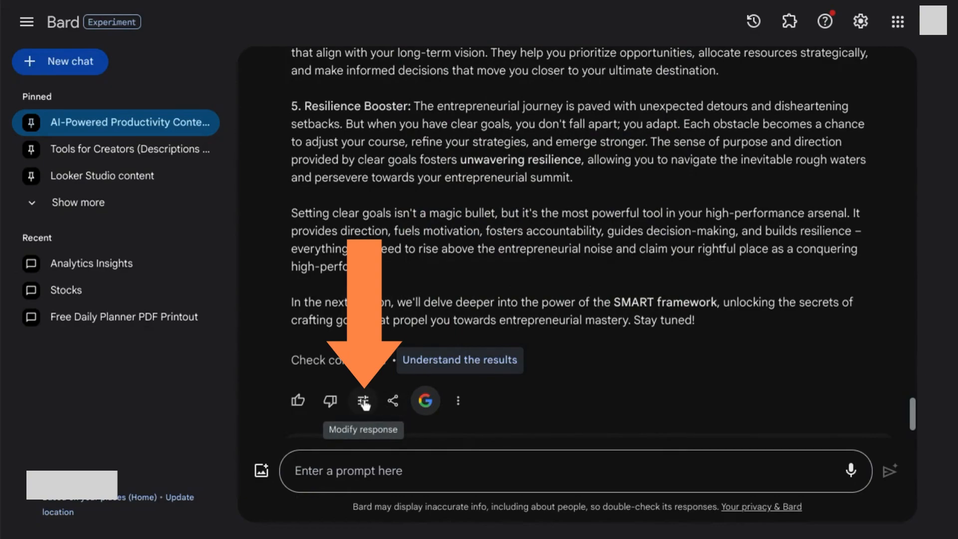
{"action": "left_click", "coordinate": [364, 402]}
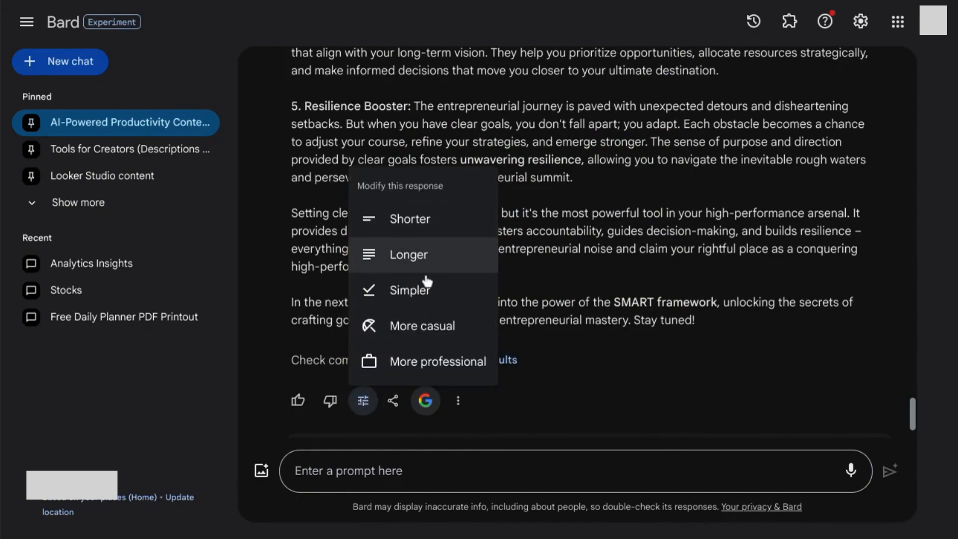
{"action": "left_click", "coordinate": [459, 402]}
{"action": "left_click", "coordinate": [458, 403]}
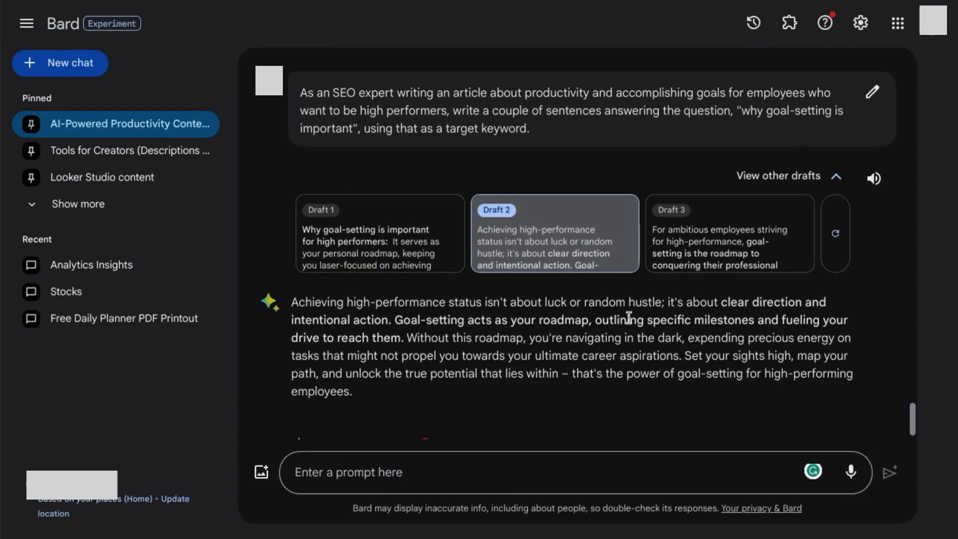
- View Draft 3 of the goal-setting answer for comparison and switch back to Draft 2
{"action": "left_click", "coordinate": [688, 256]}
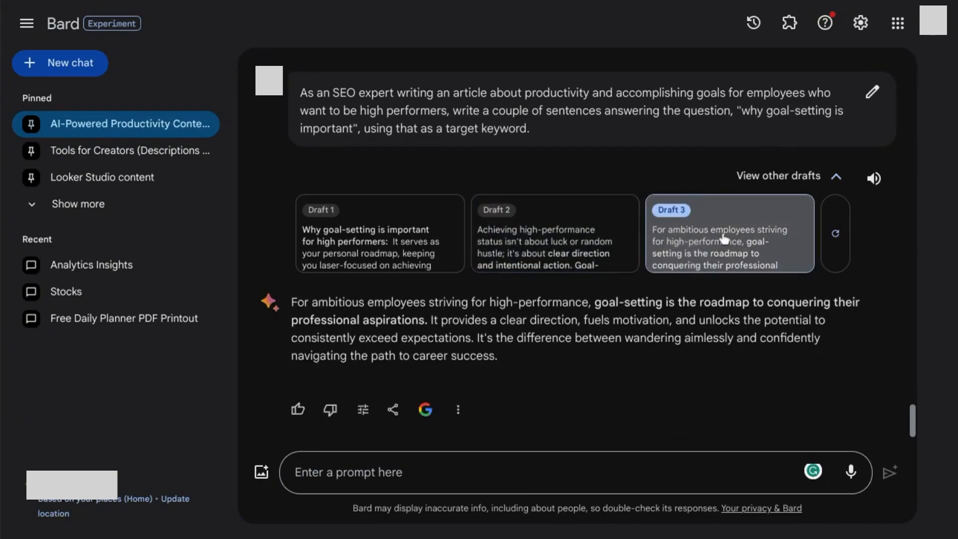
{"action": "left_click", "coordinate": [560, 242]}
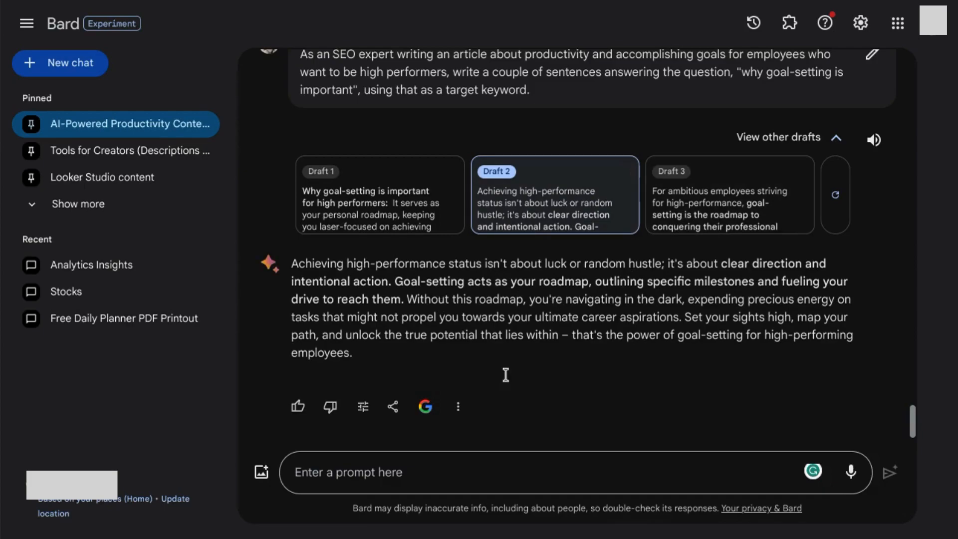
- Request, as an SEO expert, an outline for a 2,000-word article targeting "set clear goals" for entrepreneurs who want to be high performers and accomplish their goals
{"action": "left_click", "coordinate": [724, 462]}
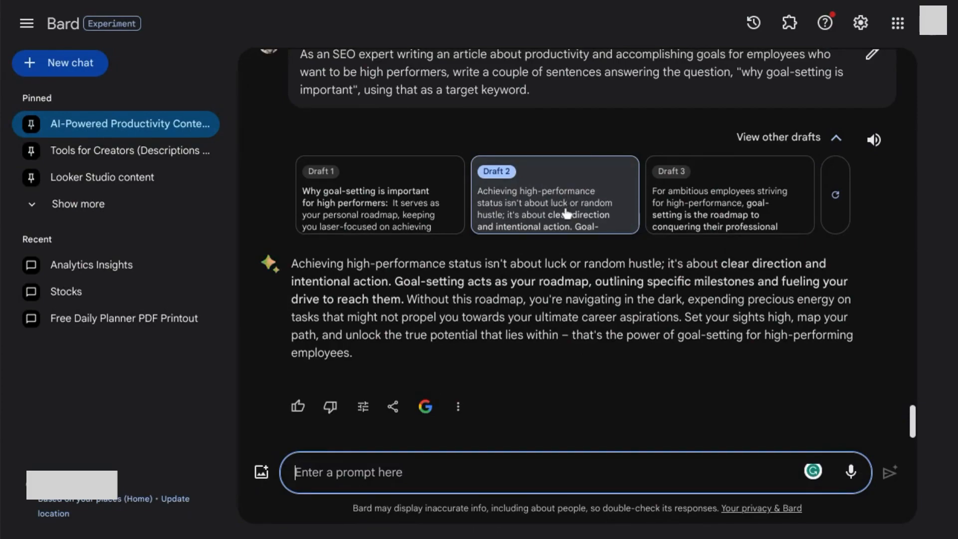
{"action": "left_click", "coordinate": [499, 464]}
{"action": "type", "text": "As an SEO expert writing a 2,000-word article about productivity and setting goals, create an outline for an article targeting the keyword \"set clear goals\" for entrepreneurs who want to be high performers and accomplish their goals."}
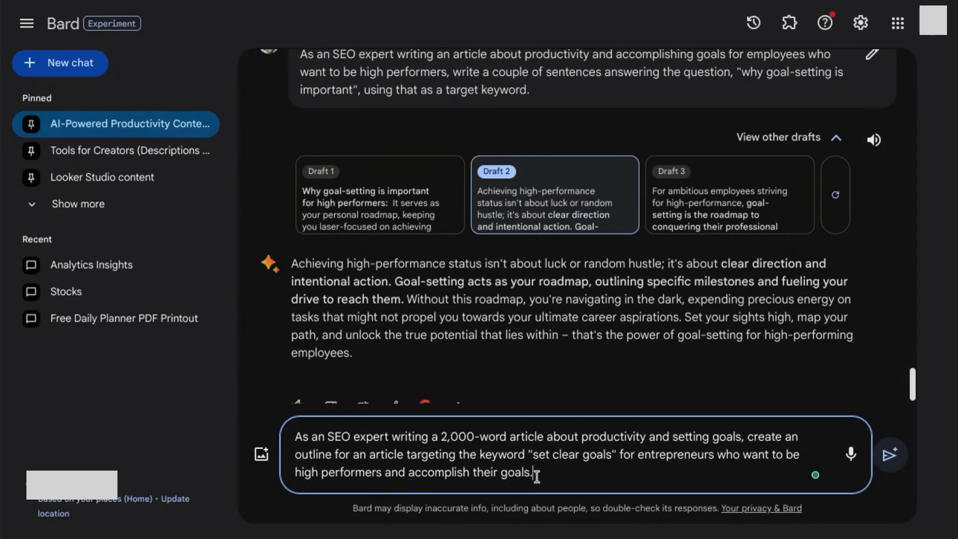
{"action": "key", "text": "Return"}
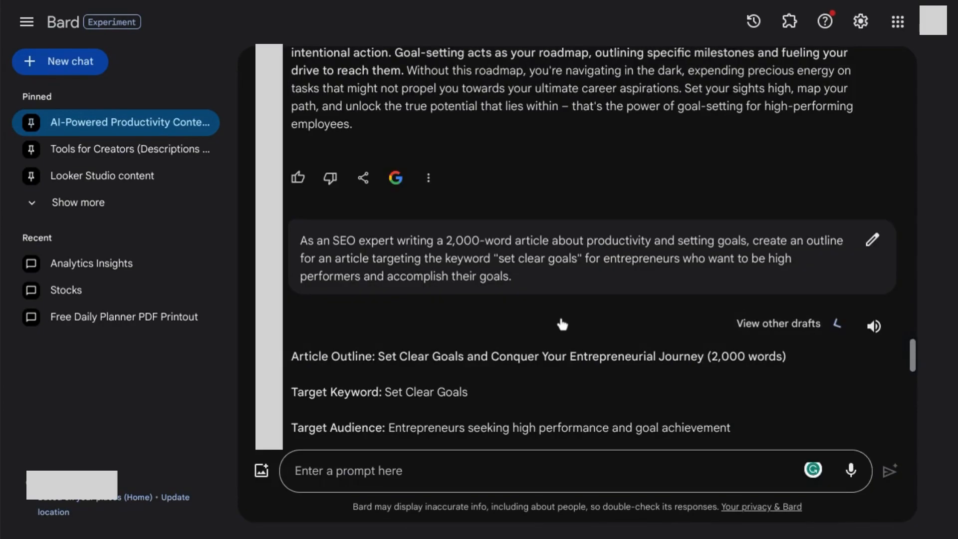
- Examine the generated "Set Clear Goals" article outline from the target keyword and introduction through the conclusion
{"action": "left_click", "coordinate": [562, 325]}
{"action": "scroll", "coordinate": [520, 306], "scroll_direction": "down", "scroll_amount": 2}
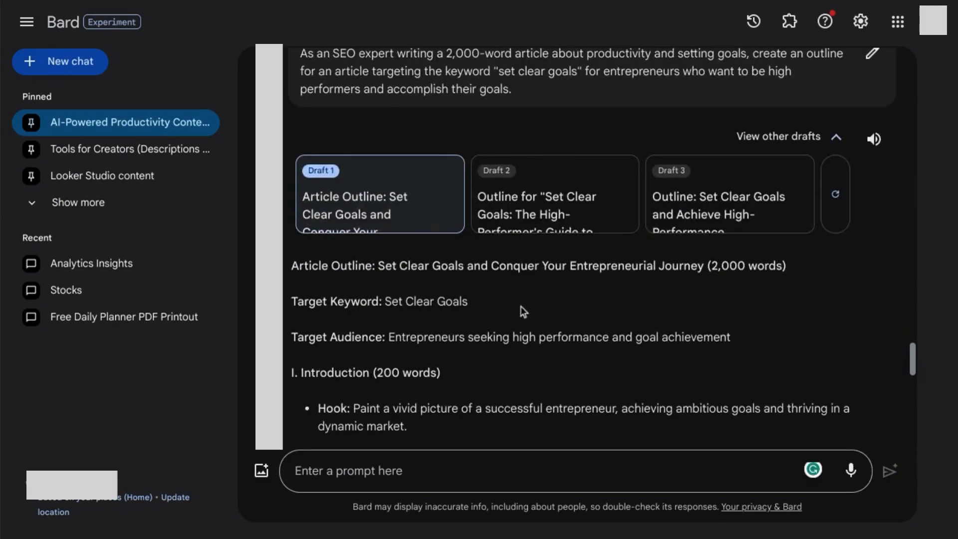
{"action": "scroll", "coordinate": [520, 306], "scroll_direction": "down", "scroll_amount": 4}
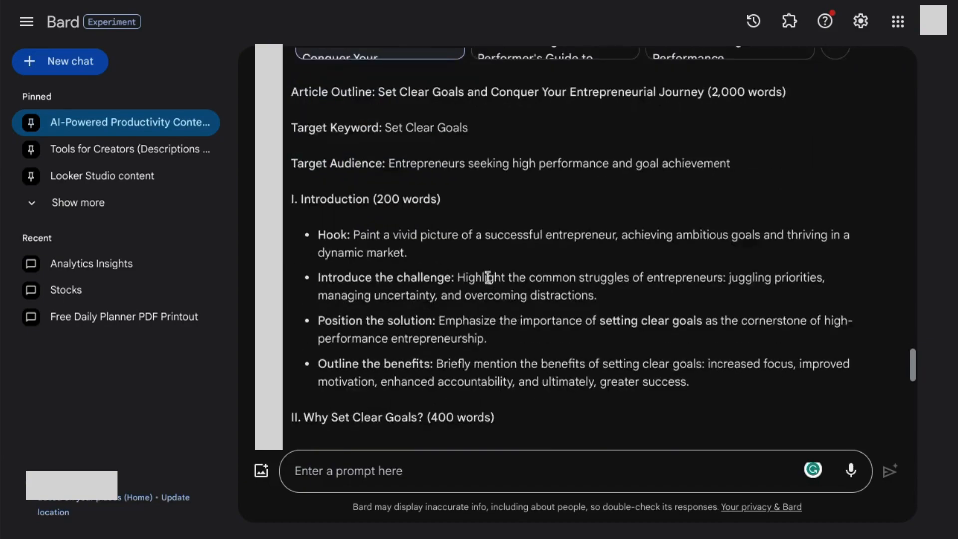
{"action": "scroll", "coordinate": [487, 278], "scroll_direction": "down", "scroll_amount": 6}
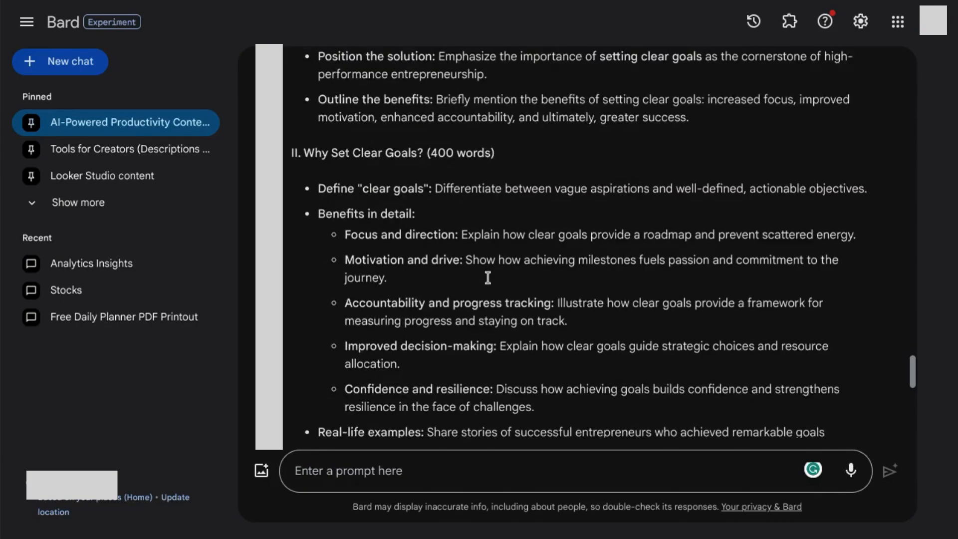
{"action": "scroll", "coordinate": [487, 277], "scroll_direction": "down", "scroll_amount": 2}
{"action": "scroll", "coordinate": [376, 150], "scroll_direction": "up", "scroll_amount": 2}
{"action": "scroll", "coordinate": [441, 227], "scroll_direction": "down", "scroll_amount": 1}
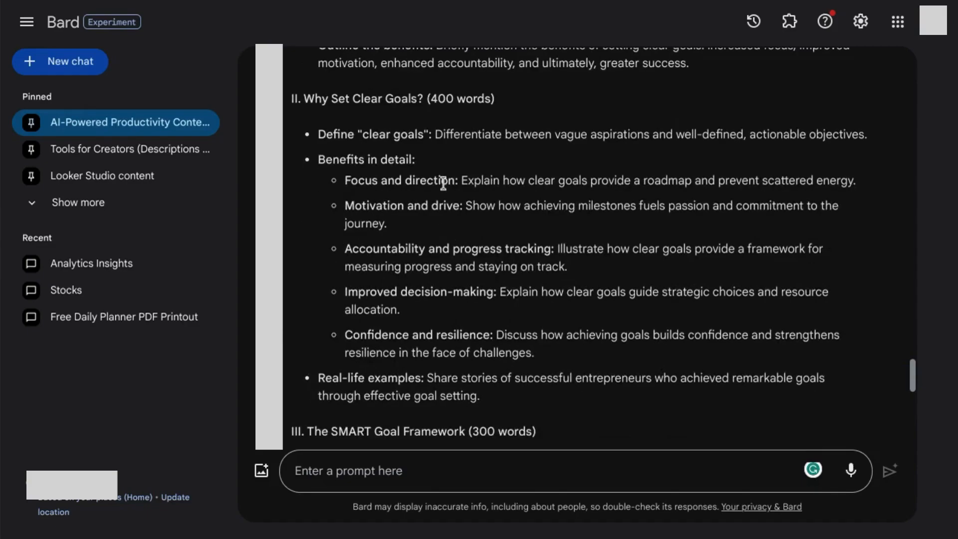
{"action": "scroll", "coordinate": [509, 247], "scroll_direction": "down", "scroll_amount": 7}
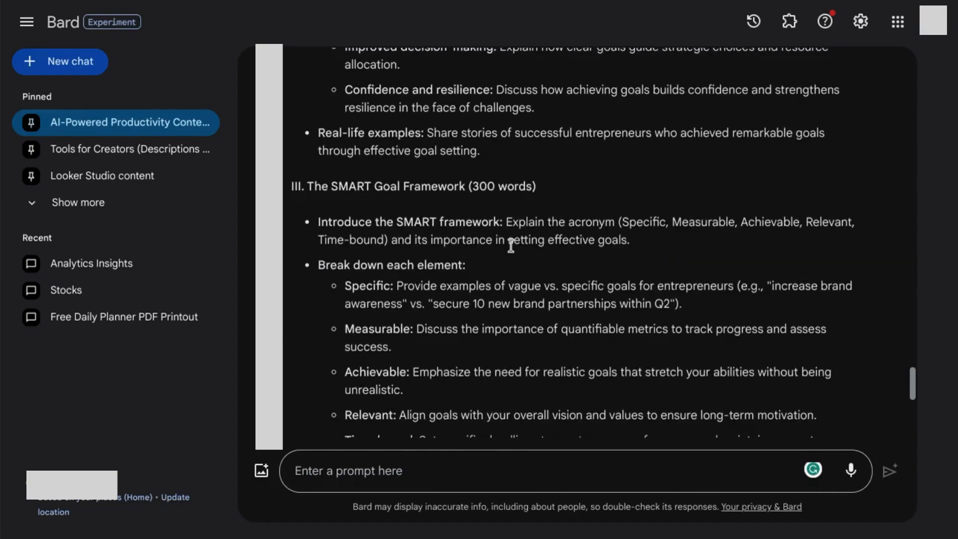
{"action": "scroll", "coordinate": [477, 251], "scroll_direction": "down", "scroll_amount": 10}
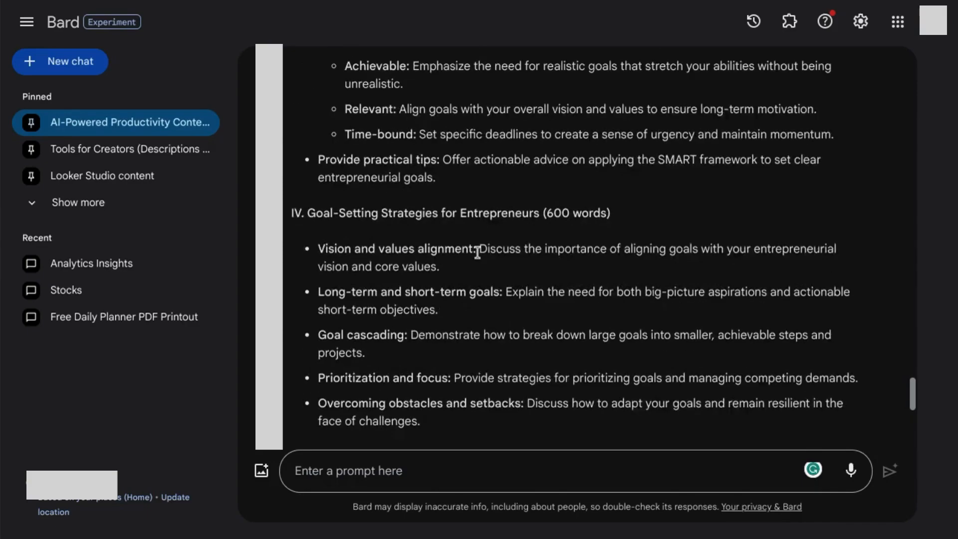
{"action": "scroll", "coordinate": [547, 304], "scroll_direction": "down", "scroll_amount": 8}
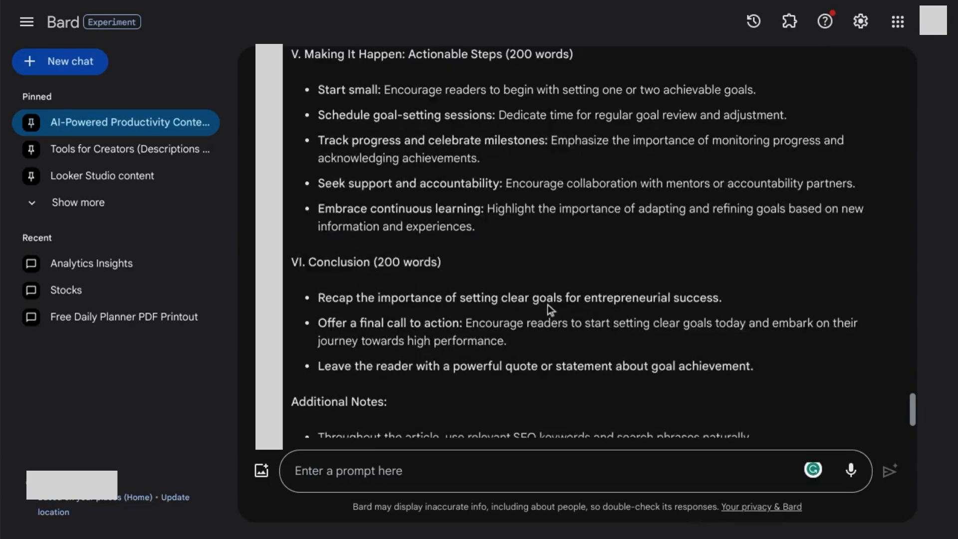
{"action": "scroll", "coordinate": [546, 304], "scroll_direction": "up", "scroll_amount": 20}
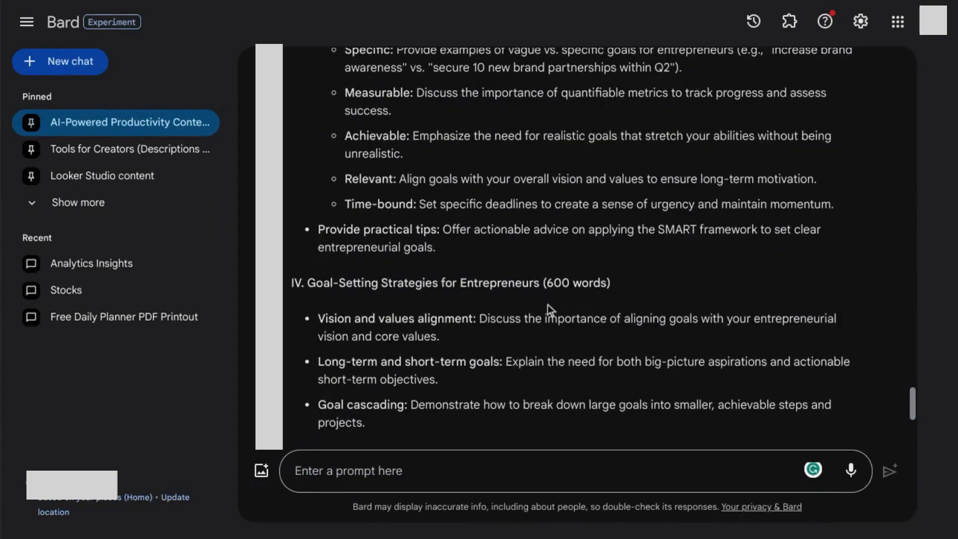
{"action": "scroll", "coordinate": [546, 304], "scroll_direction": "up", "scroll_amount": 5}
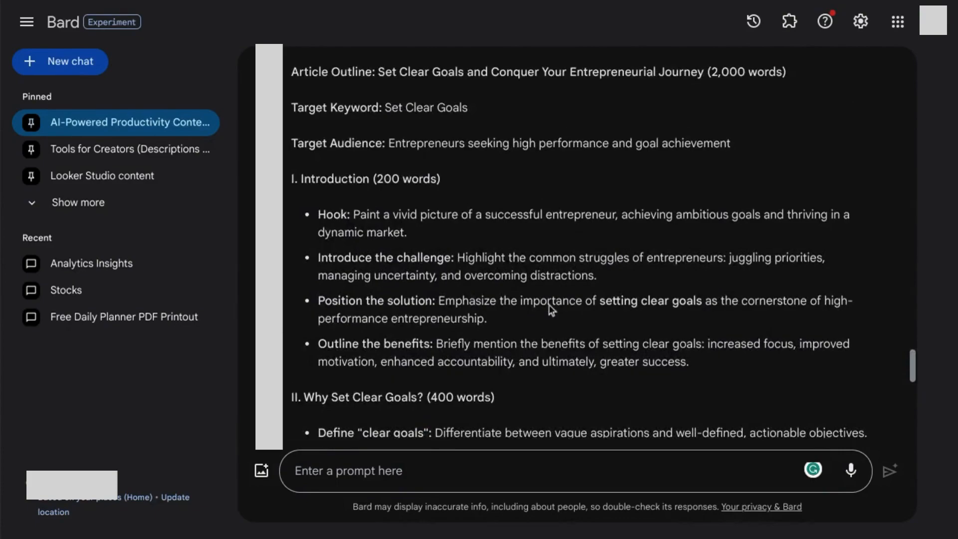
{"action": "scroll", "coordinate": [547, 349], "scroll_direction": "down", "scroll_amount": 2}
{"action": "scroll", "coordinate": [547, 350], "scroll_direction": "down", "scroll_amount": 3}
{"action": "left_click", "coordinate": [468, 477]}
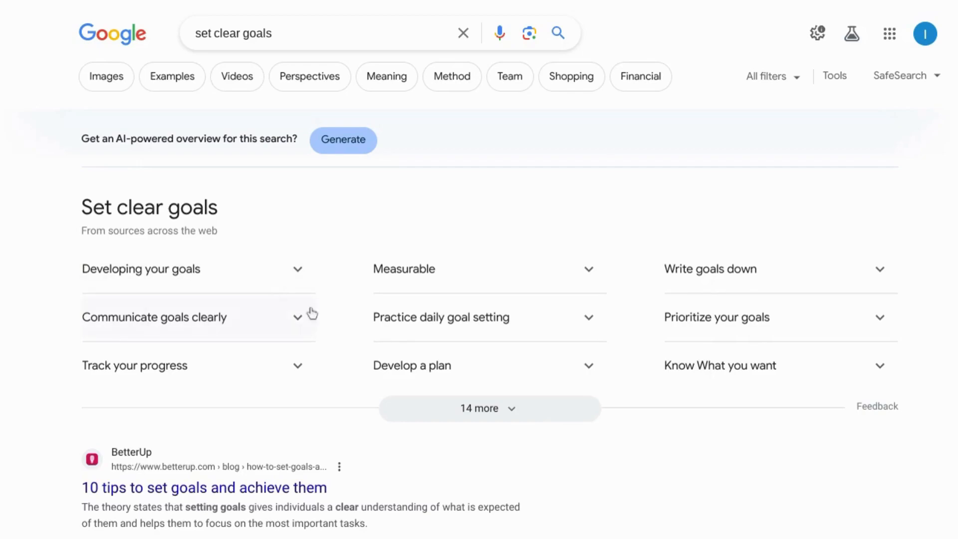
- Examine the Google search results for "set clear goals" and the competing articles that rank for it
{"action": "scroll", "coordinate": [336, 313], "scroll_direction": "down", "scroll_amount": 10}
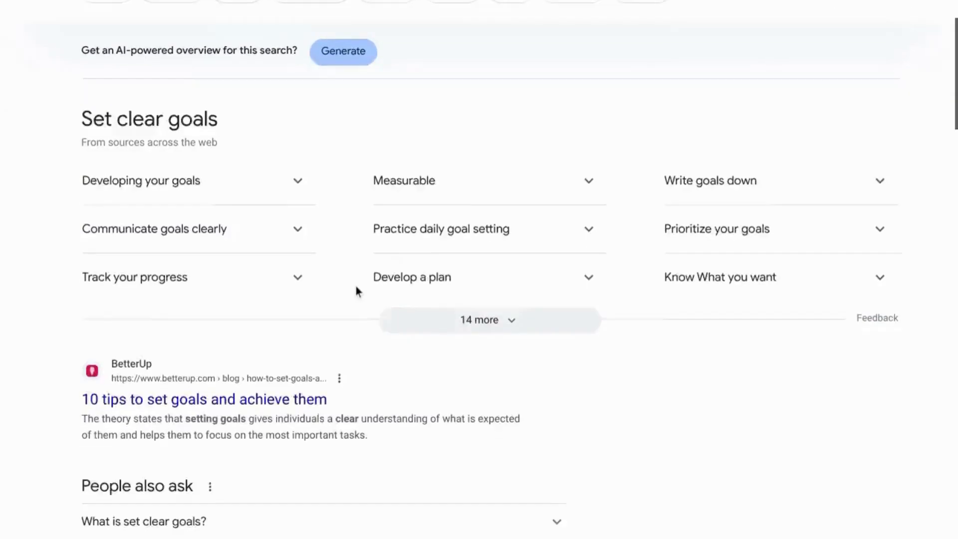
{"action": "scroll", "coordinate": [359, 284], "scroll_direction": "down", "scroll_amount": 10}
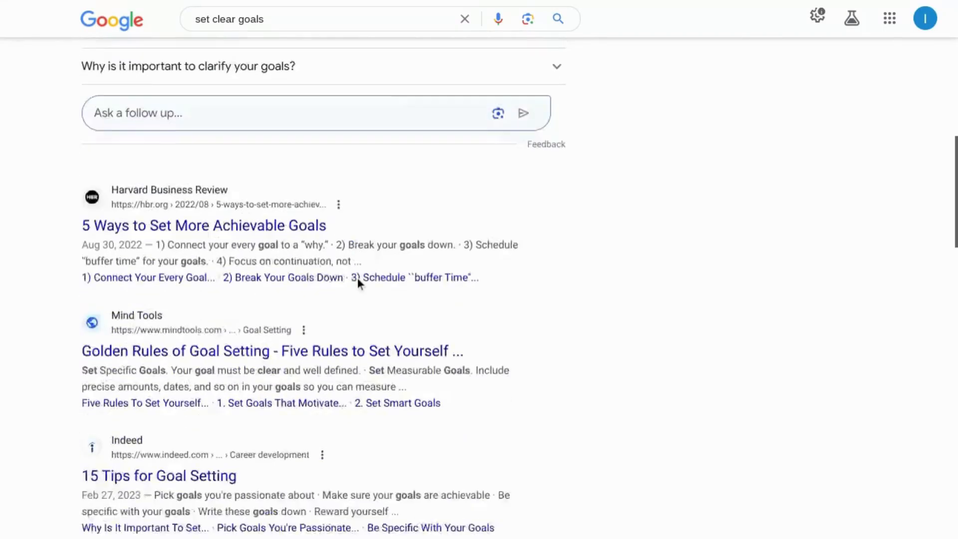
{"action": "scroll", "coordinate": [358, 282], "scroll_direction": "down", "scroll_amount": 15}
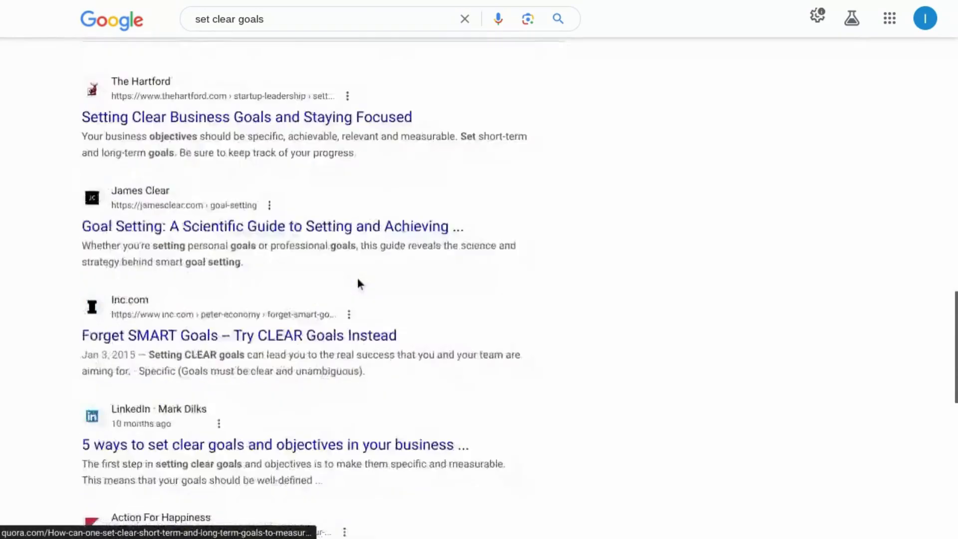
{"action": "scroll", "coordinate": [358, 283], "scroll_direction": "up", "scroll_amount": 20}
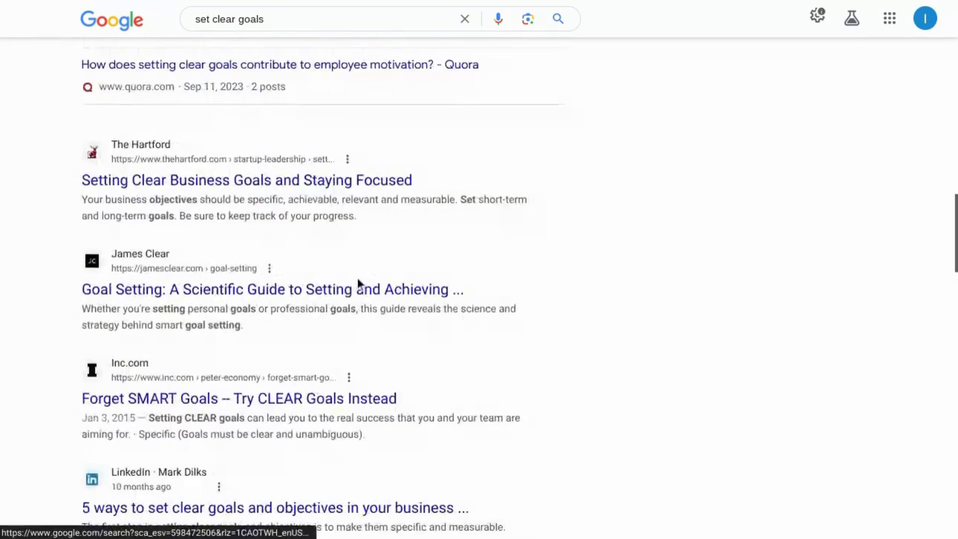
{"action": "scroll", "coordinate": [357, 283], "scroll_direction": "up", "scroll_amount": 1}
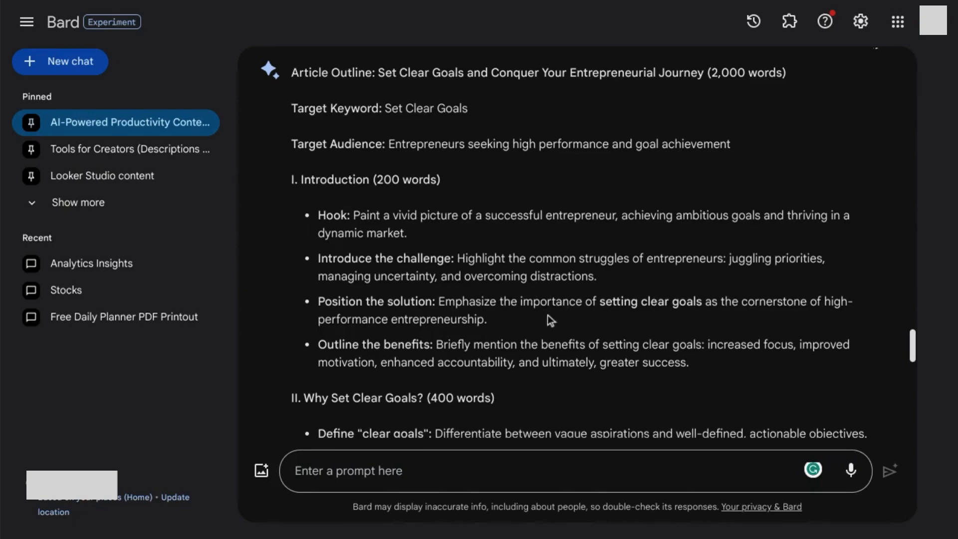
- Highlight the outline's "Position the solution" guidance in the introduction and review the points that follow it
{"action": "left_click_drag", "start_coordinate": [438, 301], "coordinate": [500, 323]}
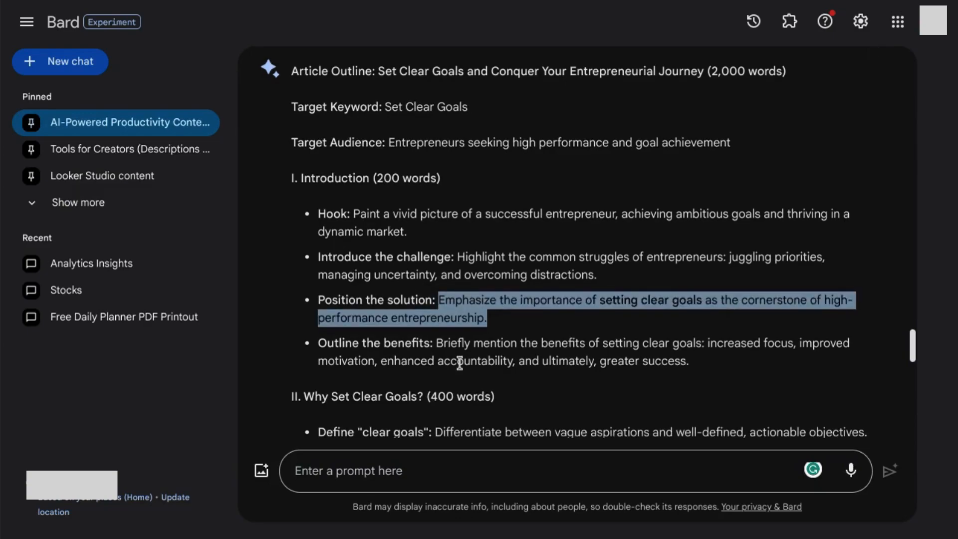
{"action": "scroll", "coordinate": [456, 362], "scroll_direction": "down", "scroll_amount": 1}
{"action": "left_click", "coordinate": [418, 341]}
{"action": "scroll", "coordinate": [319, 345], "scroll_direction": "down", "scroll_amount": 1}
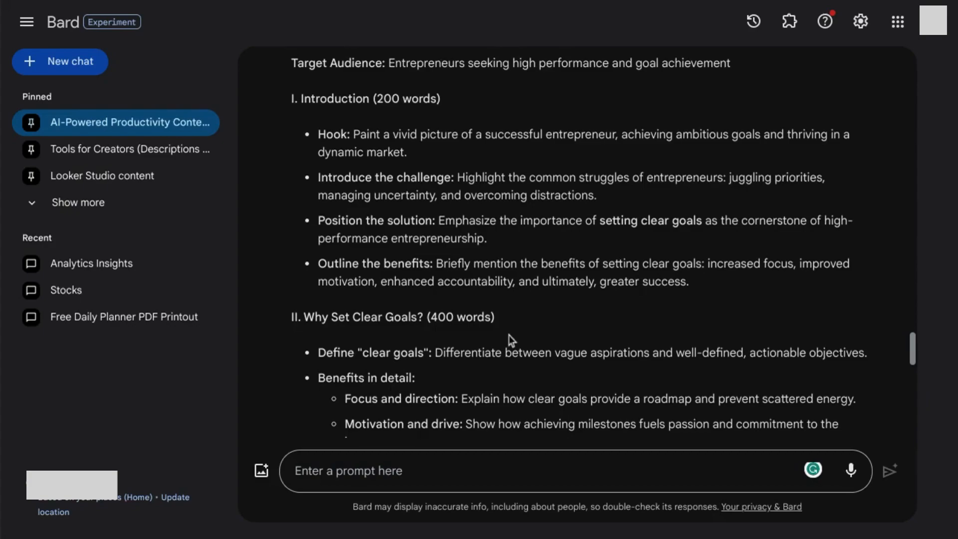
{"action": "scroll", "coordinate": [509, 337], "scroll_direction": "down", "scroll_amount": 10}
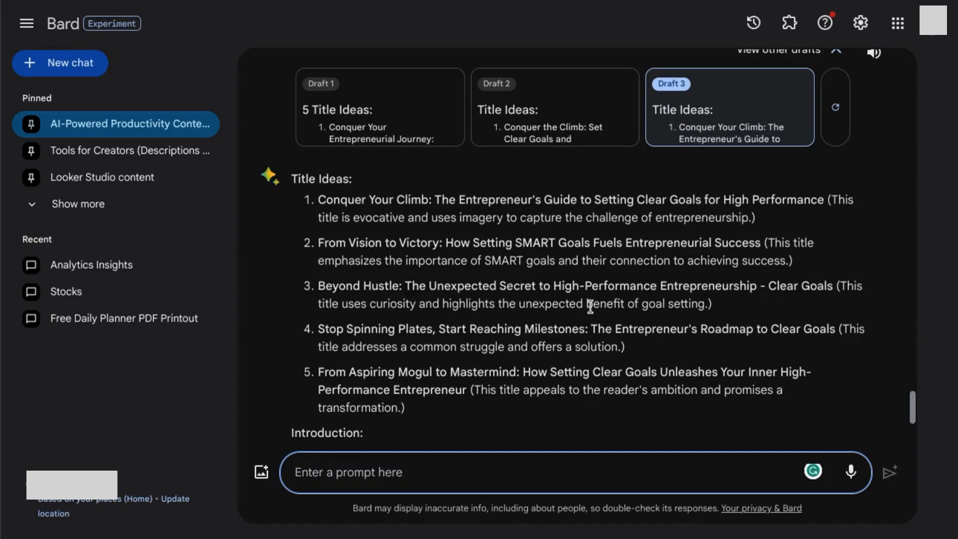
- Read Draft 3's title ideas and introduction, highlighting the bold phrase about focusing energy and fueling motivation
{"action": "scroll", "coordinate": [587, 306], "scroll_direction": "down", "scroll_amount": 3}
{"action": "scroll", "coordinate": [587, 307], "scroll_direction": "down", "scroll_amount": 5}
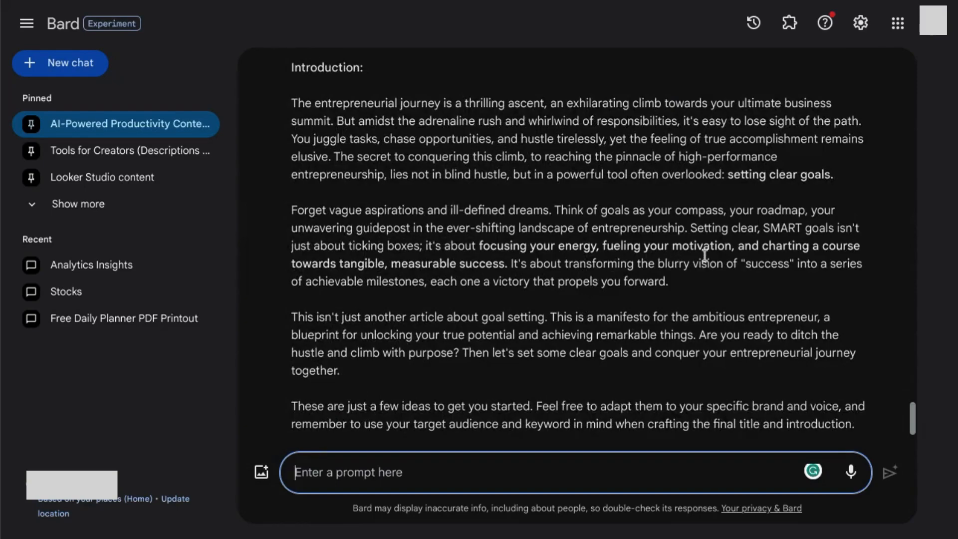
{"action": "left_click_drag", "start_coordinate": [497, 246], "coordinate": [504, 268]}
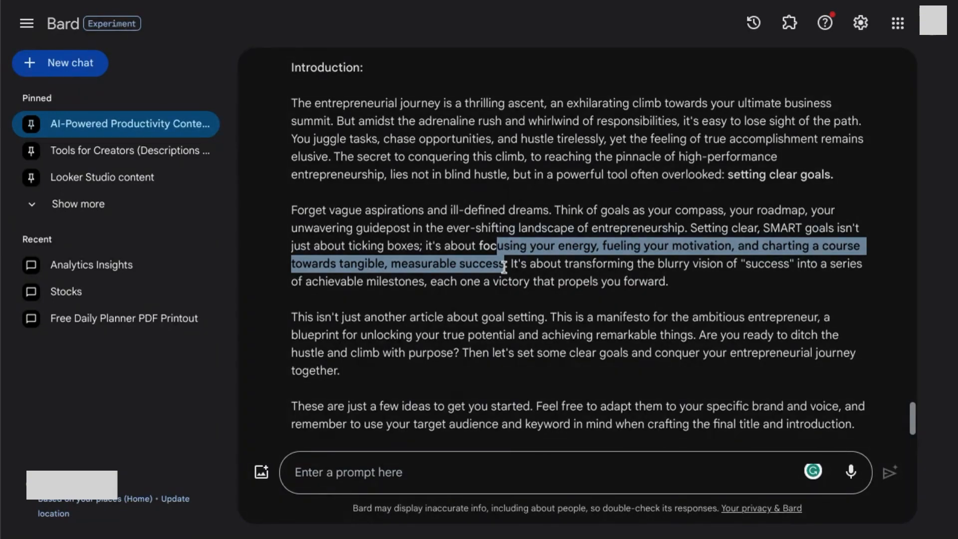
- Request, as an SEO expert, the section "II. Why Set Clear Goals?" for high-performing entrepreneurs with the keyword "set clear goals", and review it
{"action": "left_click", "coordinate": [482, 469]}
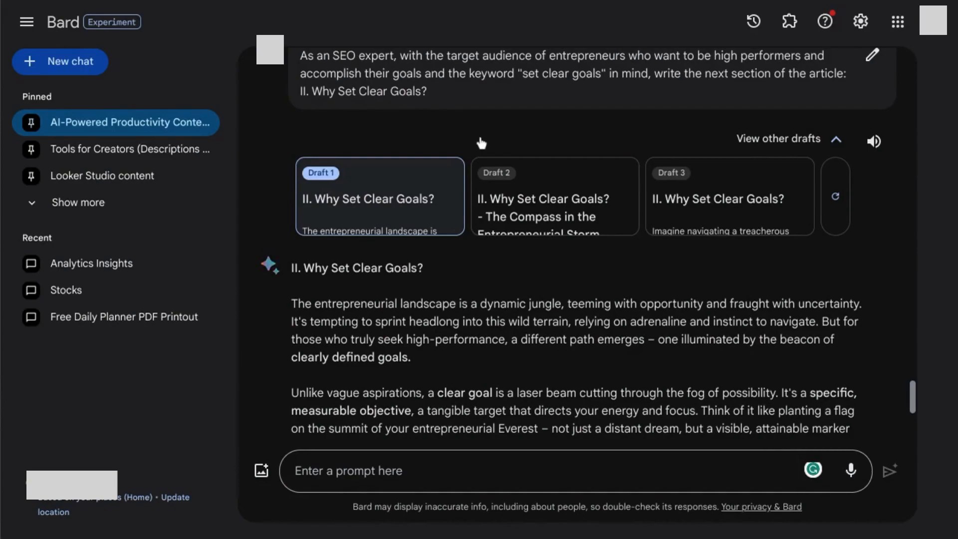
{"action": "scroll", "coordinate": [479, 190], "scroll_direction": "down", "scroll_amount": 2}
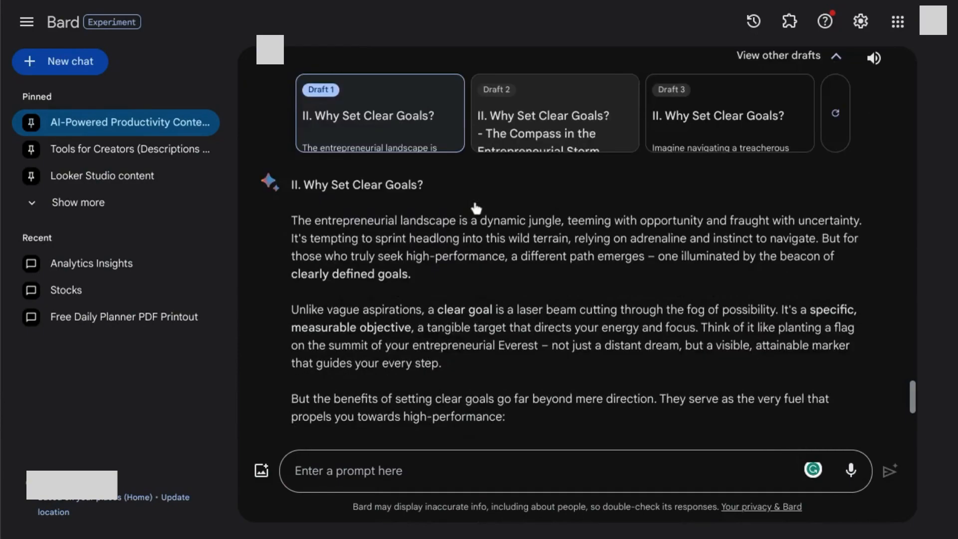
{"action": "scroll", "coordinate": [445, 166], "scroll_direction": "down", "scroll_amount": 2}
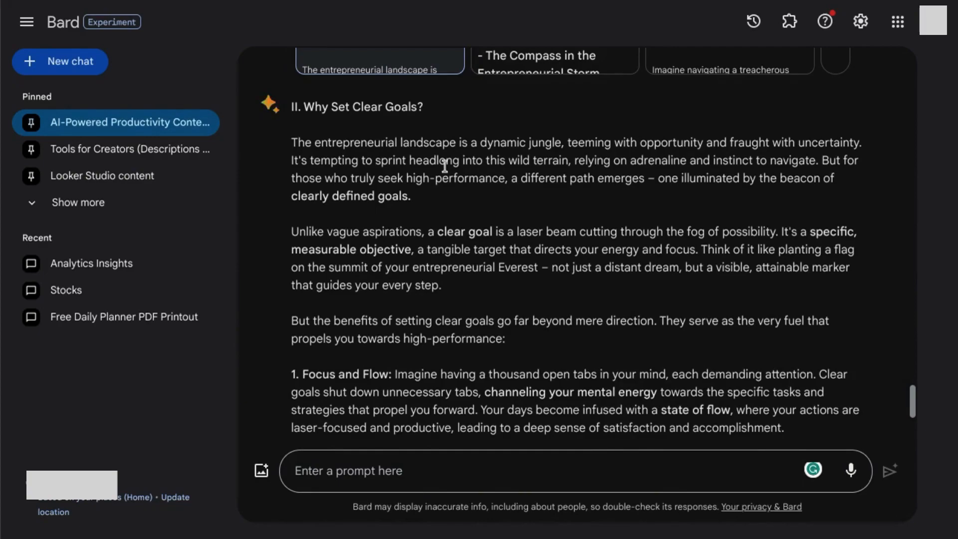
{"action": "scroll", "coordinate": [444, 165], "scroll_direction": "down", "scroll_amount": 10}
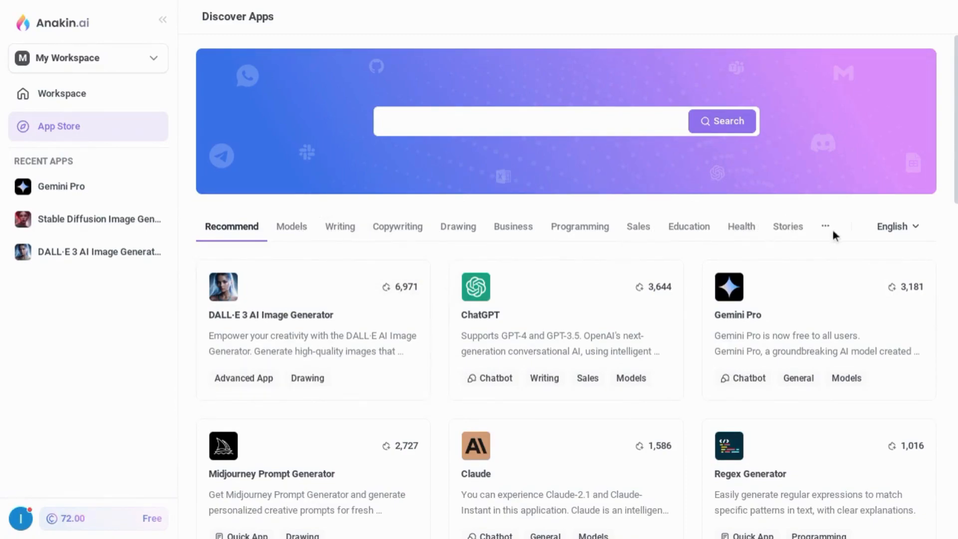
- Open the Gemini Pro app in Anakin.ai and request, as an SEO expert, a few sentences answering why goal setting is important
{"action": "scroll", "coordinate": [830, 496], "scroll_direction": "down", "scroll_amount": 1}
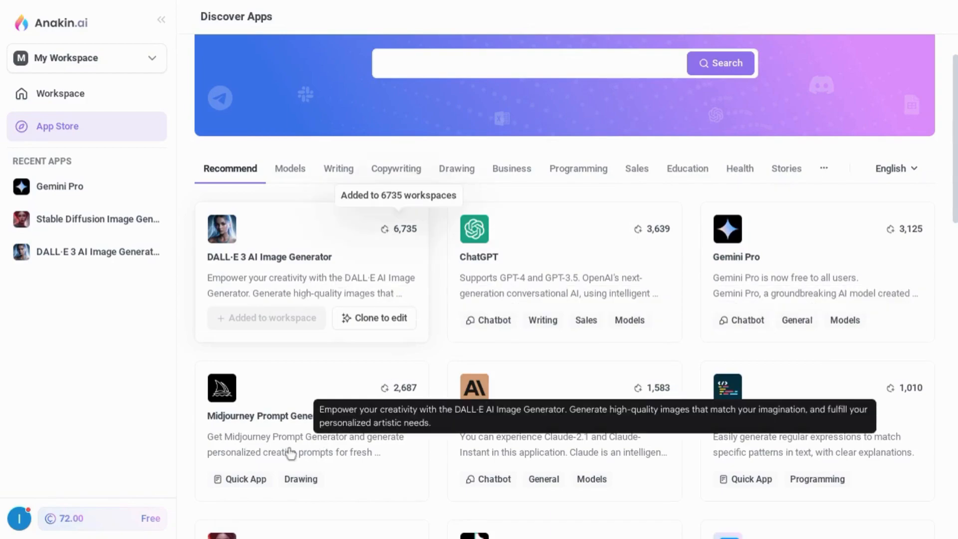
{"action": "left_click", "coordinate": [271, 486]}
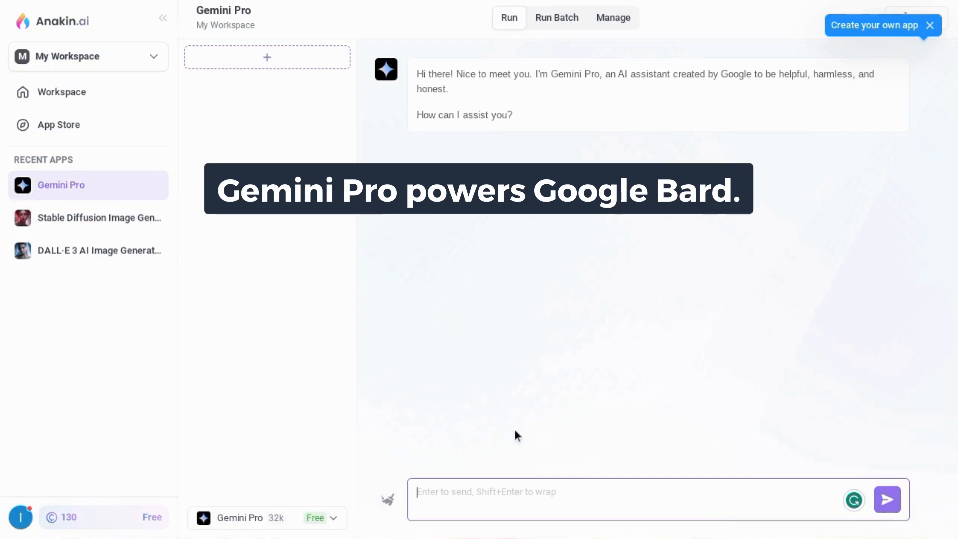
{"action": "left_click", "coordinate": [449, 499]}
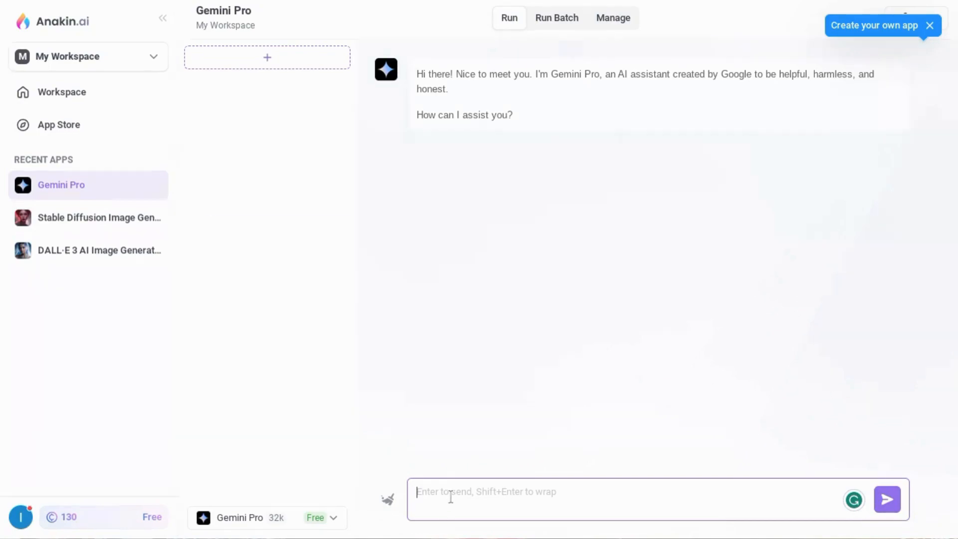
{"action": "type", "text": "As a SEO expert writing an article about productivity and goal setting, write a few sentences answering the question why is goal setting important."}
{"action": "key", "text": "Return"}
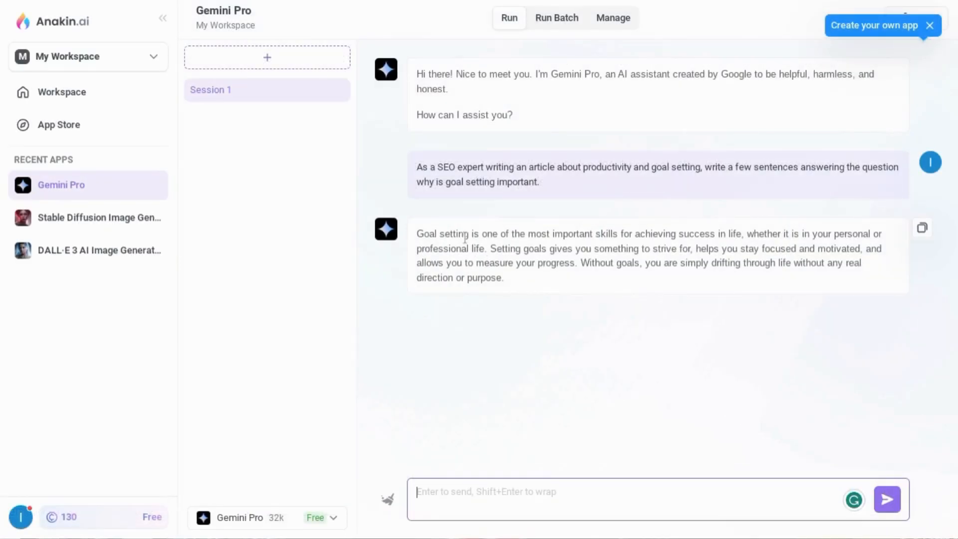
- Request a couple of follow-up sentences on productivity and goal setting using the keyword "set clear goals", and copy the response
{"action": "type", "text": "Contin"}
{"action": "type", "text": "uing"}
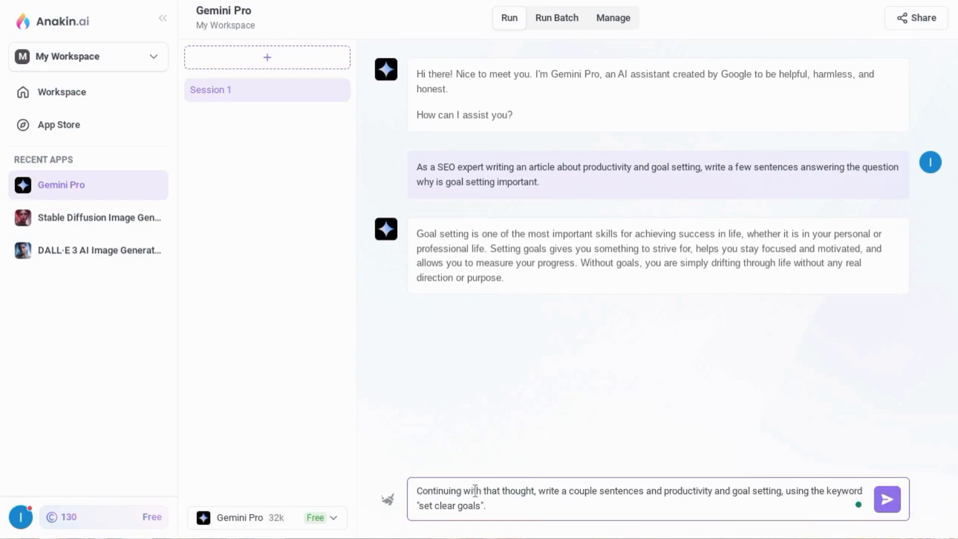
{"action": "key", "text": "Return"}
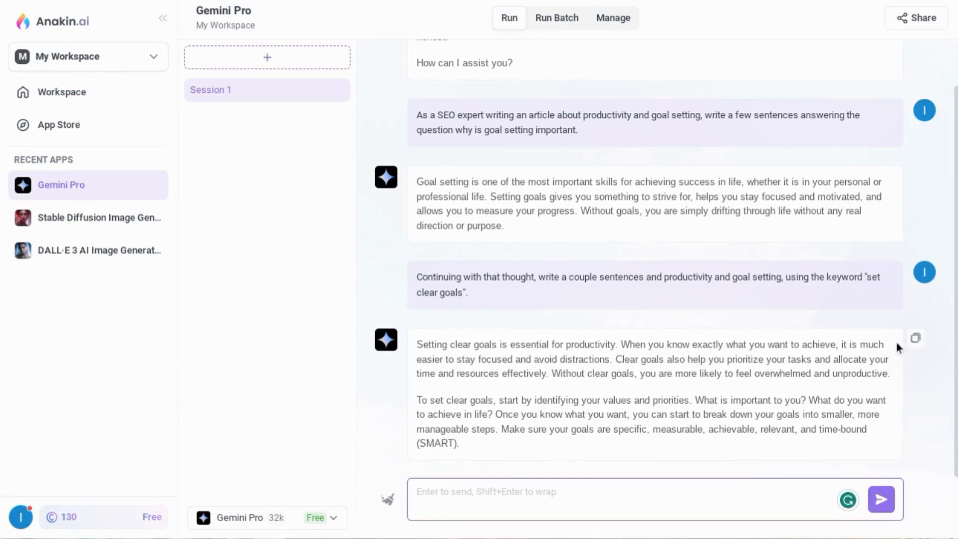
{"action": "left_click", "coordinate": [916, 339]}
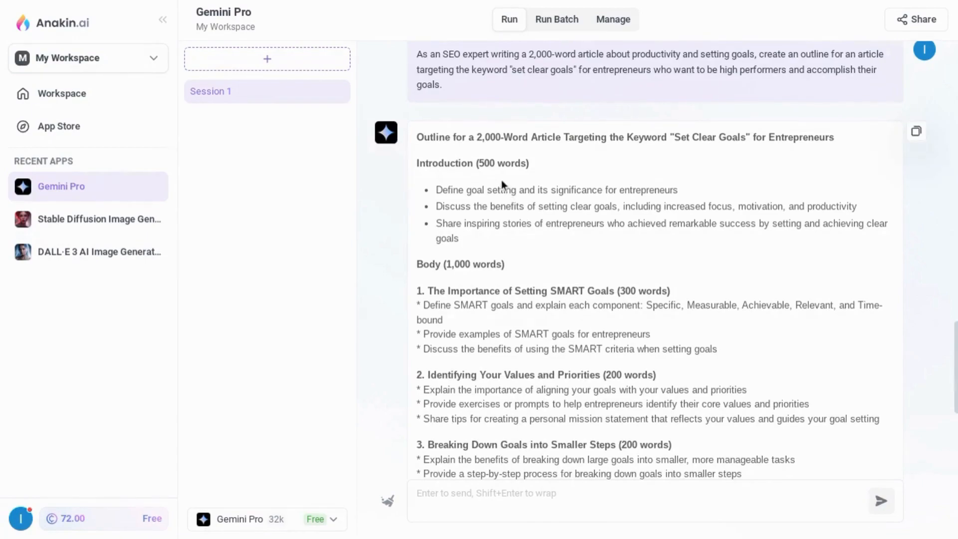
- Examine Gemini Pro's 2,000-word article outline for entrepreneurs, from the body sections to the conclusion
{"action": "scroll", "coordinate": [502, 178], "scroll_direction": "down", "scroll_amount": 3}
{"action": "scroll", "coordinate": [485, 153], "scroll_direction": "down", "scroll_amount": 9}
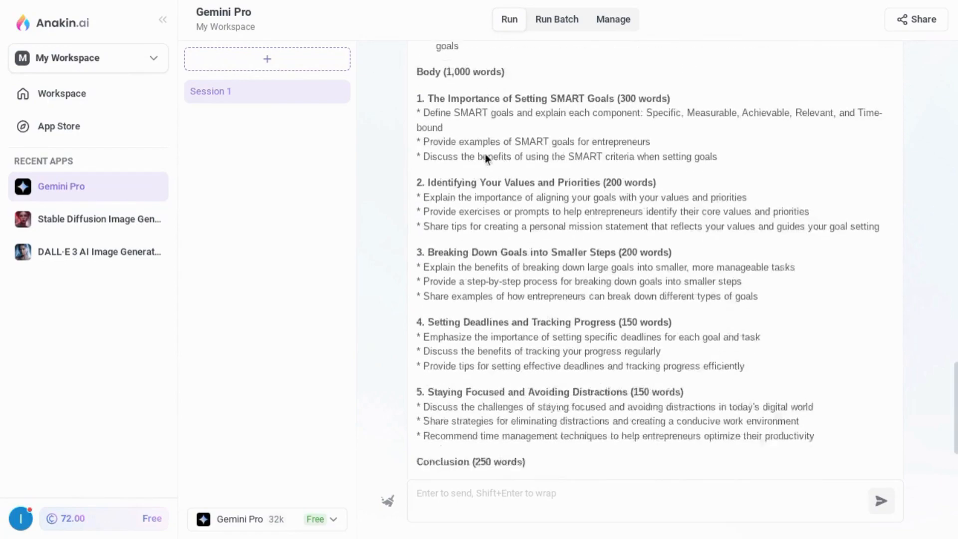
{"action": "scroll", "coordinate": [527, 307], "scroll_direction": "up", "scroll_amount": 8}
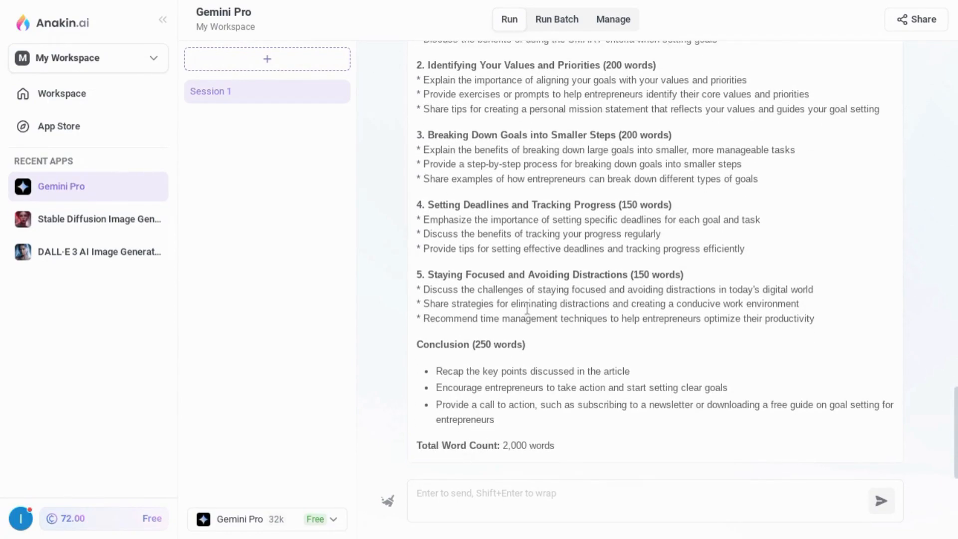
{"action": "scroll", "coordinate": [499, 299], "scroll_direction": "up", "scroll_amount": 5}
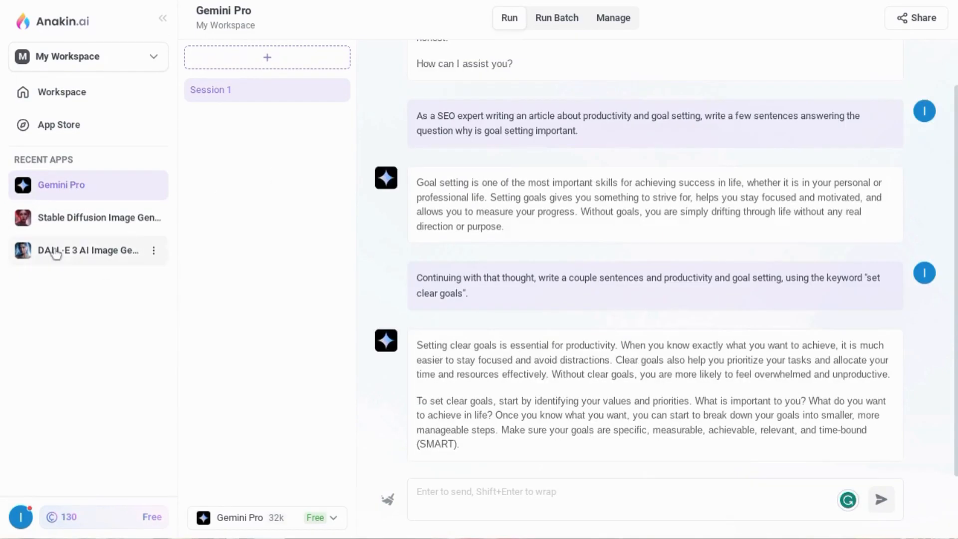
- Open the DALL·E 3 AI Image Generator and generate a photorealism image of "an image of a person planning out the day in a planner at the home desk"
{"action": "left_click", "coordinate": [54, 251]}
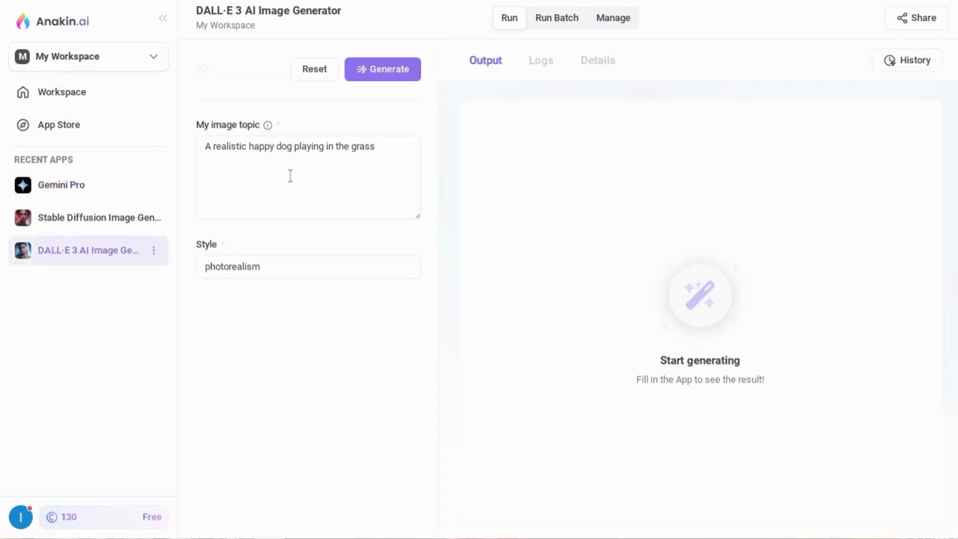
{"action": "left_click", "coordinate": [290, 175]}
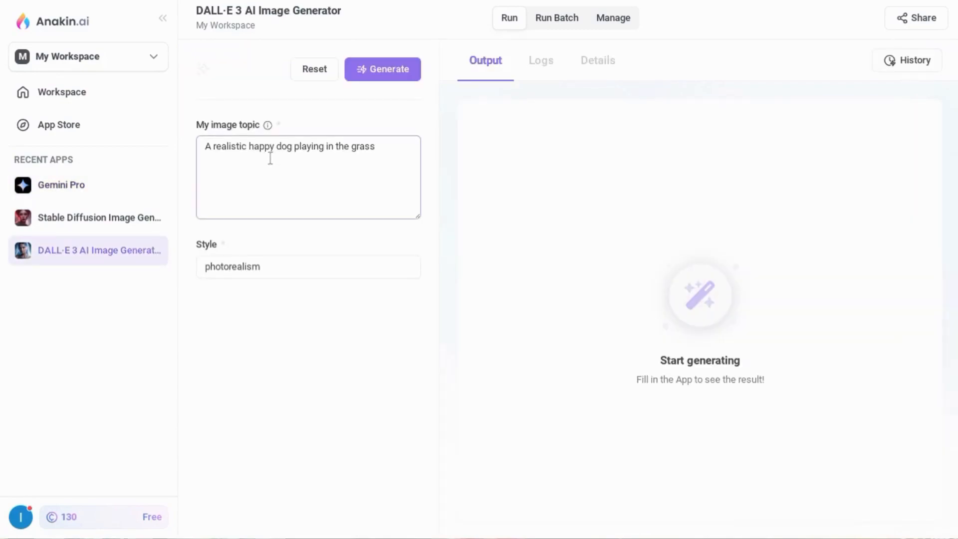
{"action": "triple_click", "coordinate": [270, 158]}
{"action": "type", "text": "an image of a person planning "}
{"action": "type", "text": "out the day in a planner"}
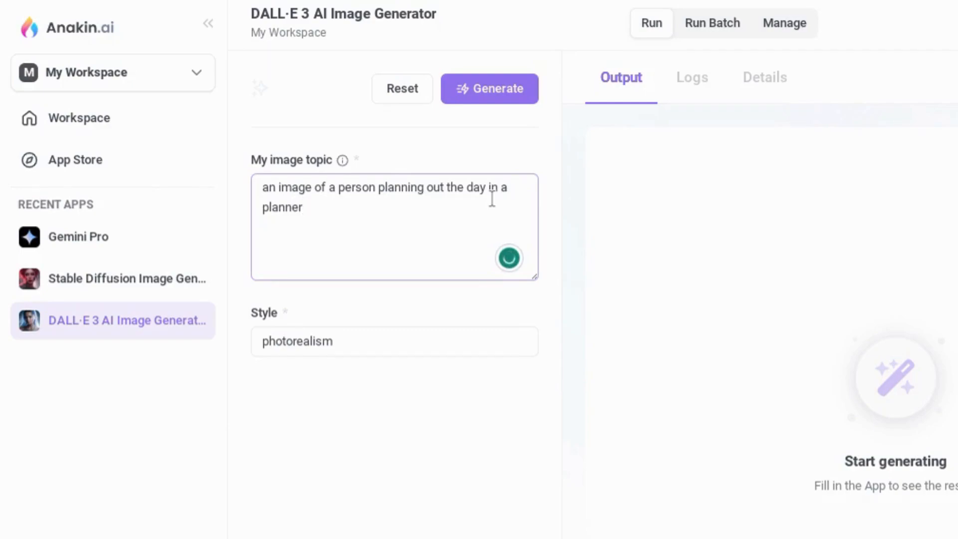
{"action": "type", "text": " at the home desk"}
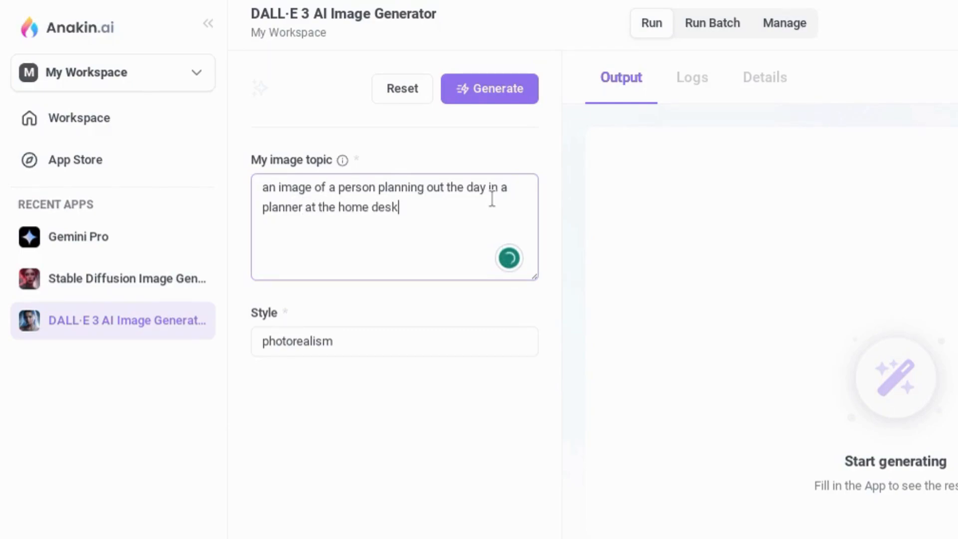
{"action": "left_click", "coordinate": [490, 88]}
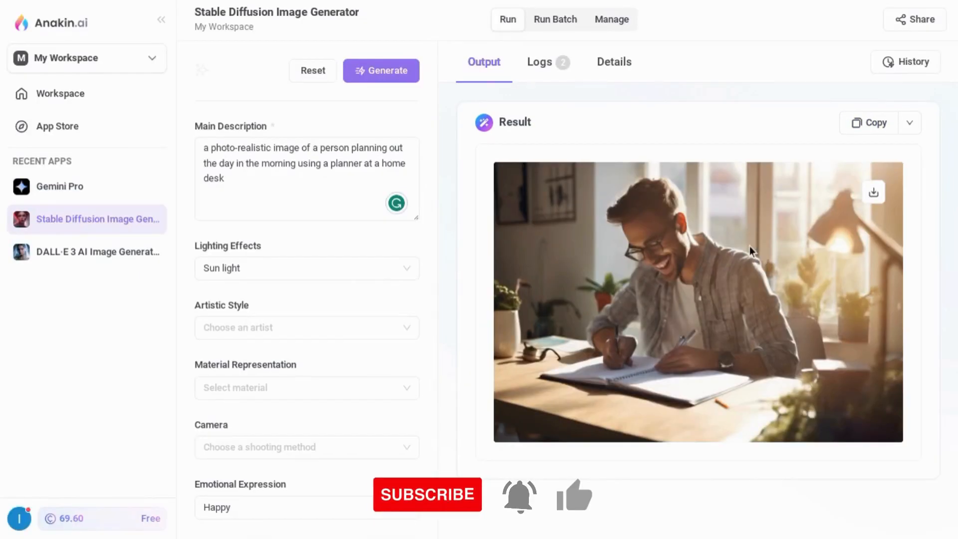
- In the Stable Diffusion Image Generator, revise the description to a photo-realistic woman in her late 20s planning out the day at a home desk
{"action": "left_click", "coordinate": [283, 209]}
{"action": "scroll", "coordinate": [279, 280], "scroll_direction": "down", "scroll_amount": 4}
{"action": "left_click", "coordinate": [268, 316]}
{"action": "scroll", "coordinate": [274, 307], "scroll_direction": "up", "scroll_amount": 4}
{"action": "left_click", "coordinate": [256, 163]}
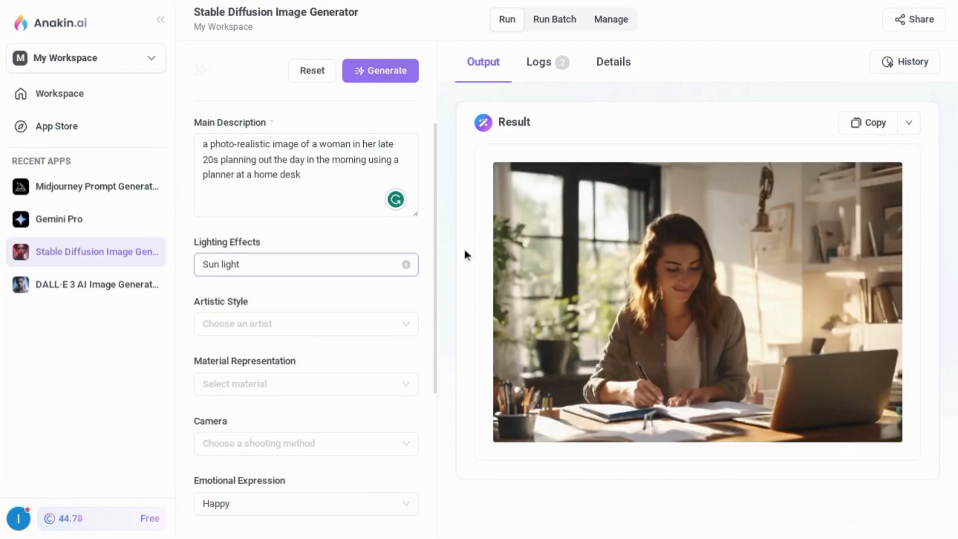
- Generate another image from the description of the woman with Sun light and Happy settings, and review the remaining options and the result
{"action": "left_click", "coordinate": [323, 200]}
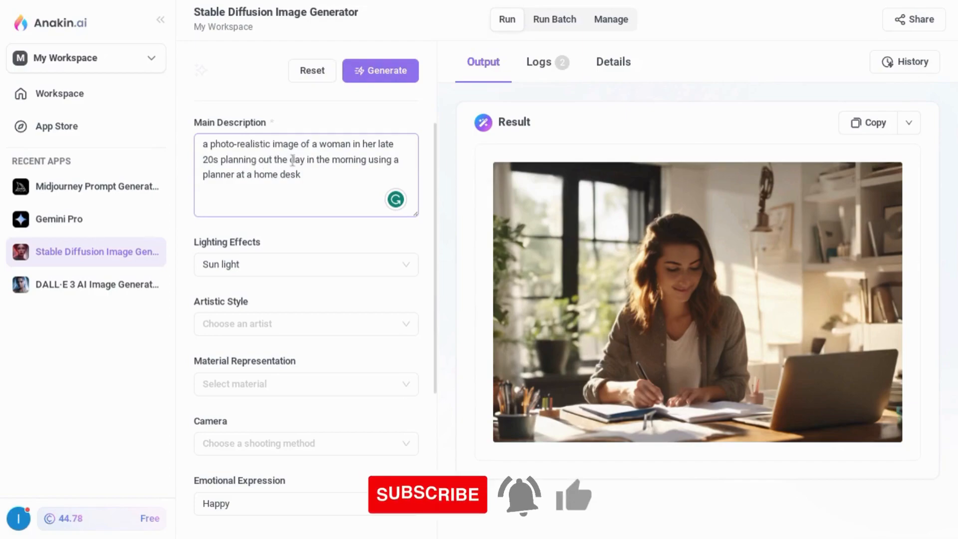
{"action": "left_click", "coordinate": [293, 377]}
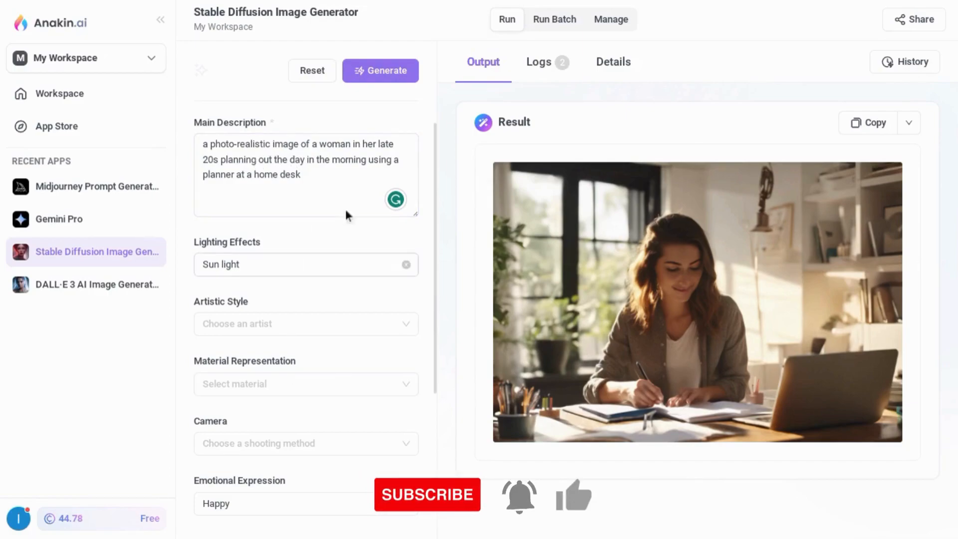
{"action": "left_click", "coordinate": [388, 75]}
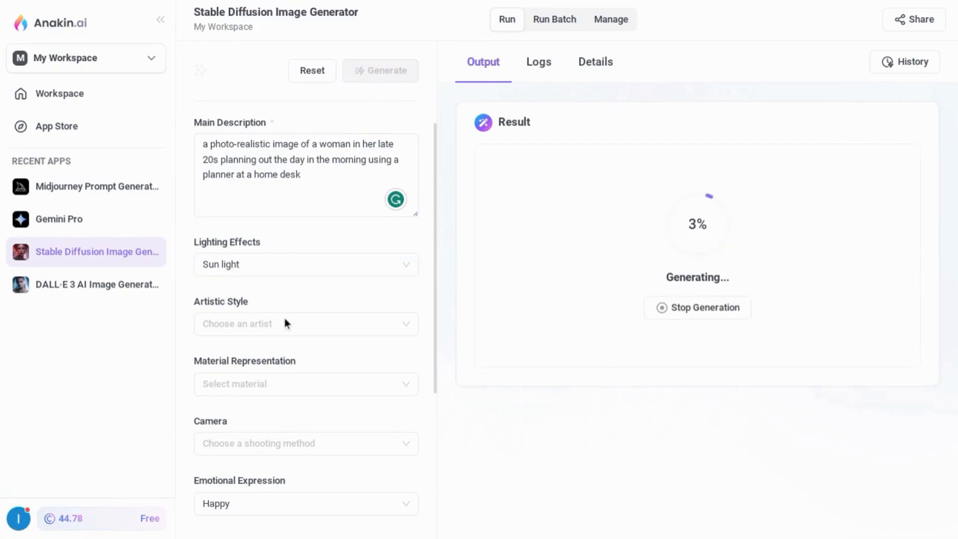
{"action": "scroll", "coordinate": [288, 332], "scroll_direction": "down", "scroll_amount": 1}
{"action": "scroll", "coordinate": [286, 344], "scroll_direction": "down", "scroll_amount": 2}
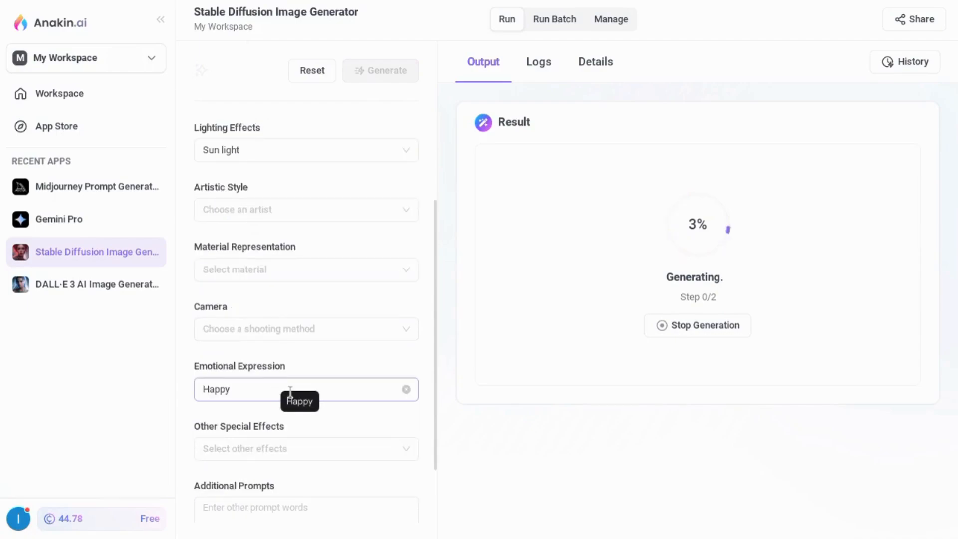
{"action": "scroll", "coordinate": [309, 324], "scroll_direction": "up", "scroll_amount": 1}
{"action": "scroll", "coordinate": [325, 310], "scroll_direction": "down", "scroll_amount": 3}
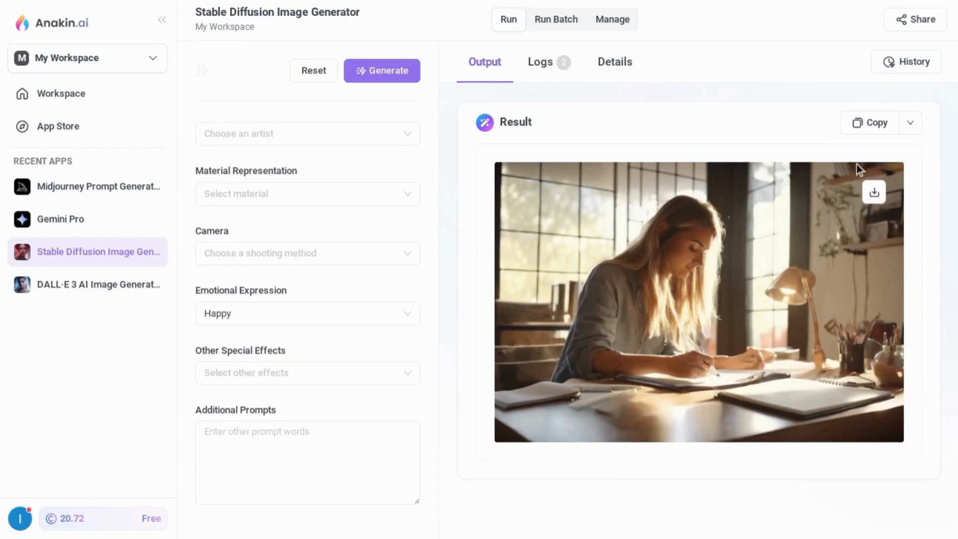
{"action": "mouse_move", "coordinate": [789, 217]}
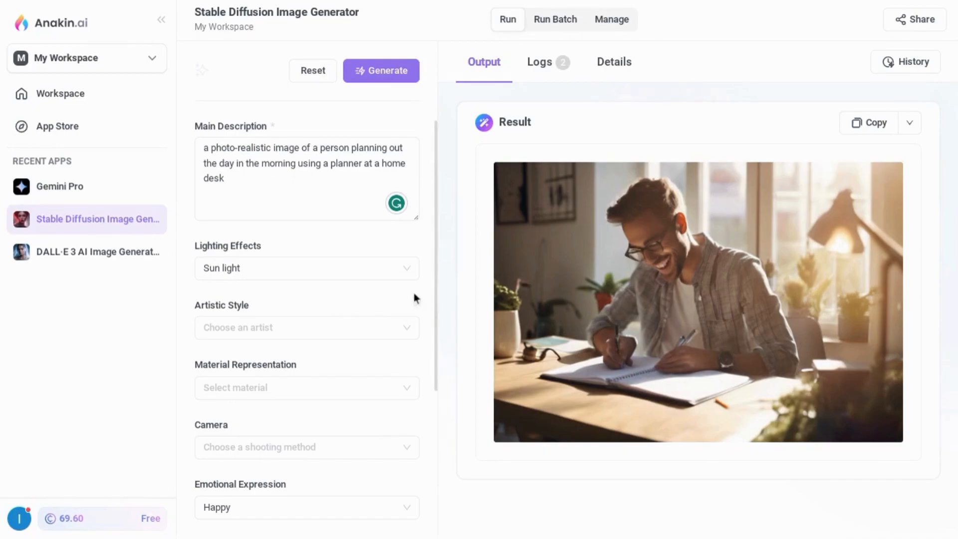
- Review the settings behind the generated image of the person planning the day, and open the App Store
{"action": "scroll", "coordinate": [298, 307], "scroll_direction": "down", "scroll_amount": 1}
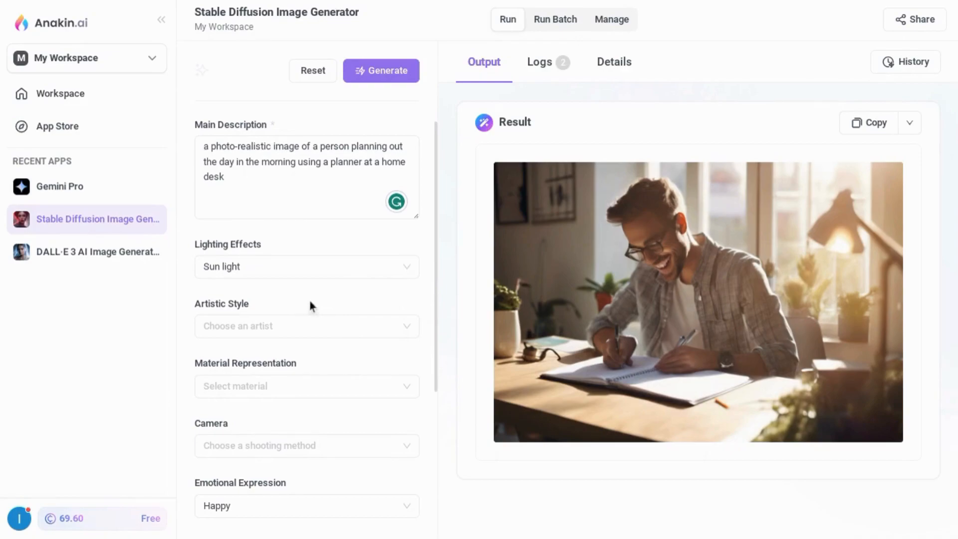
{"action": "mouse_move", "coordinate": [531, 292]}
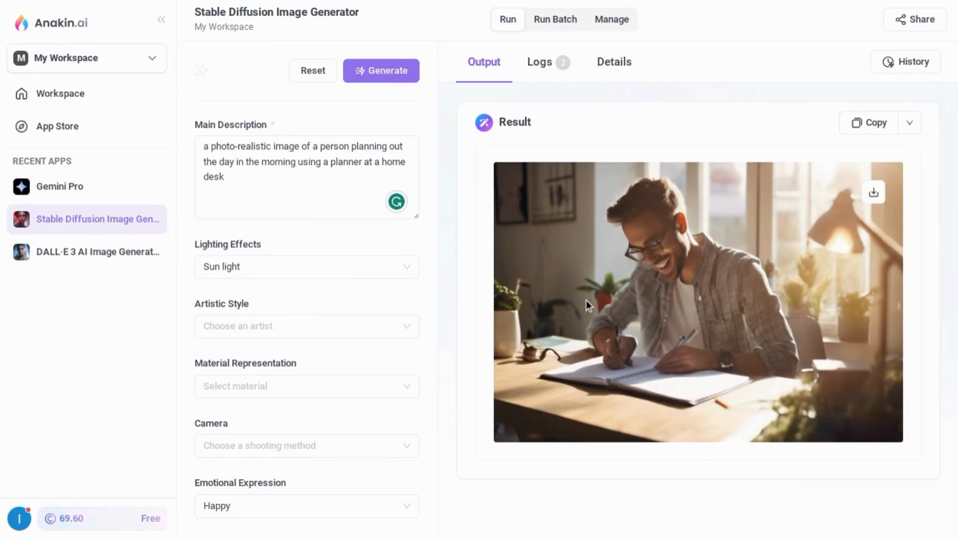
{"action": "left_click", "coordinate": [74, 130]}
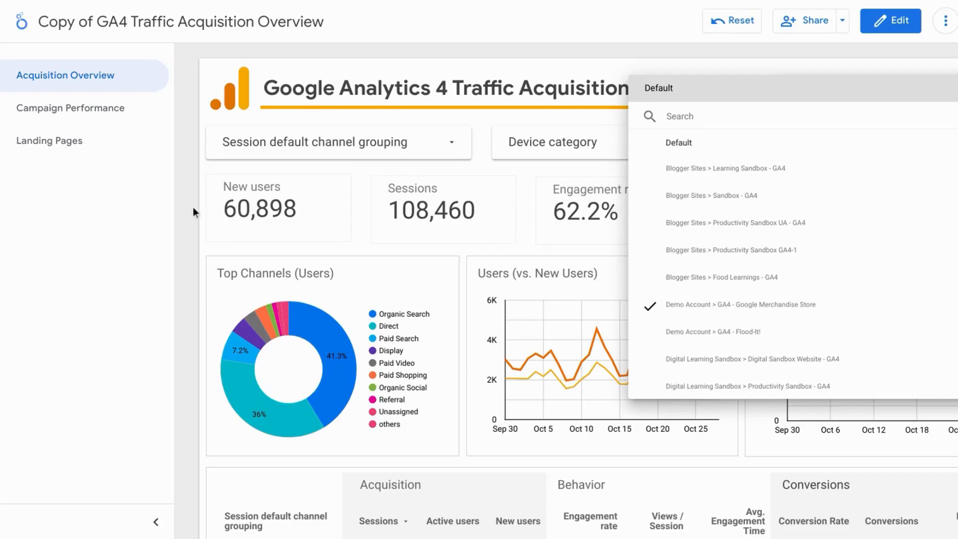
- Close the data source list in the Looker Studio GA4 Traffic Acquisition Overview report
{"action": "left_click", "coordinate": [193, 207]}
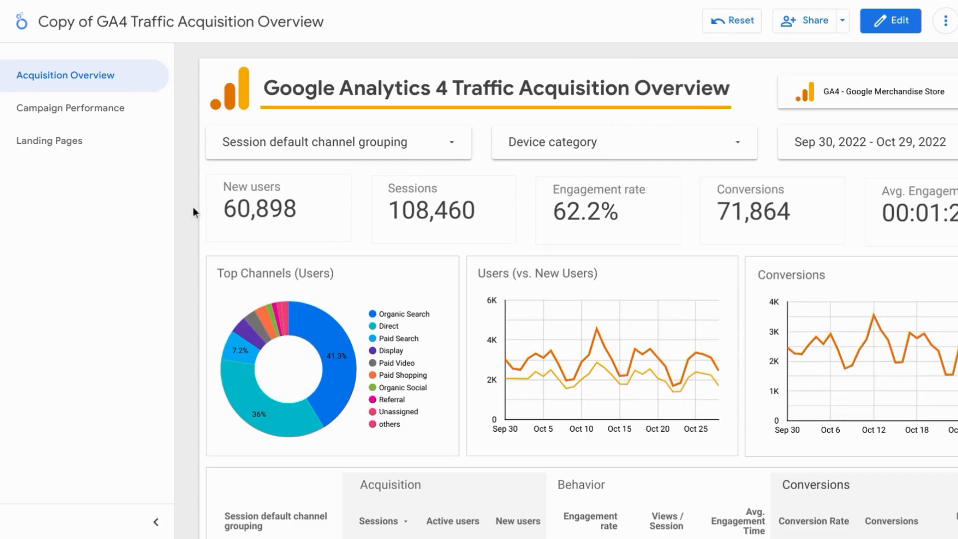